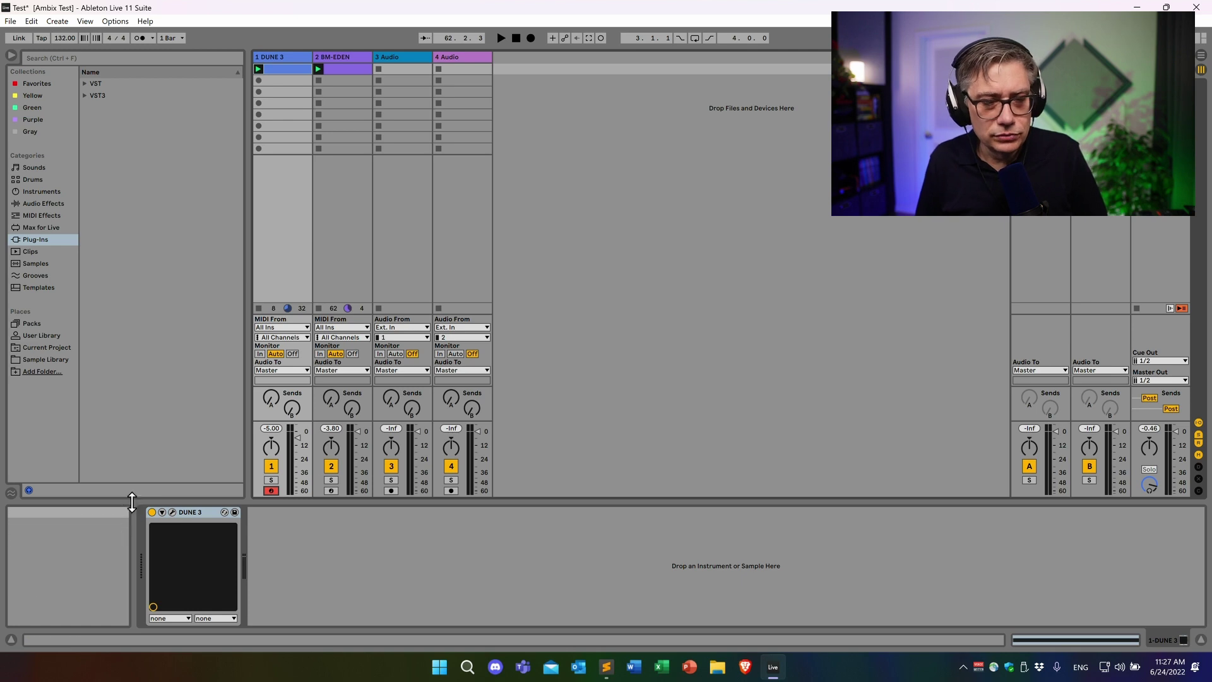
Open and close the Dune 3 and BM-EDEN (track 2) plug-in windows, then start playback.
left_click(173, 512)
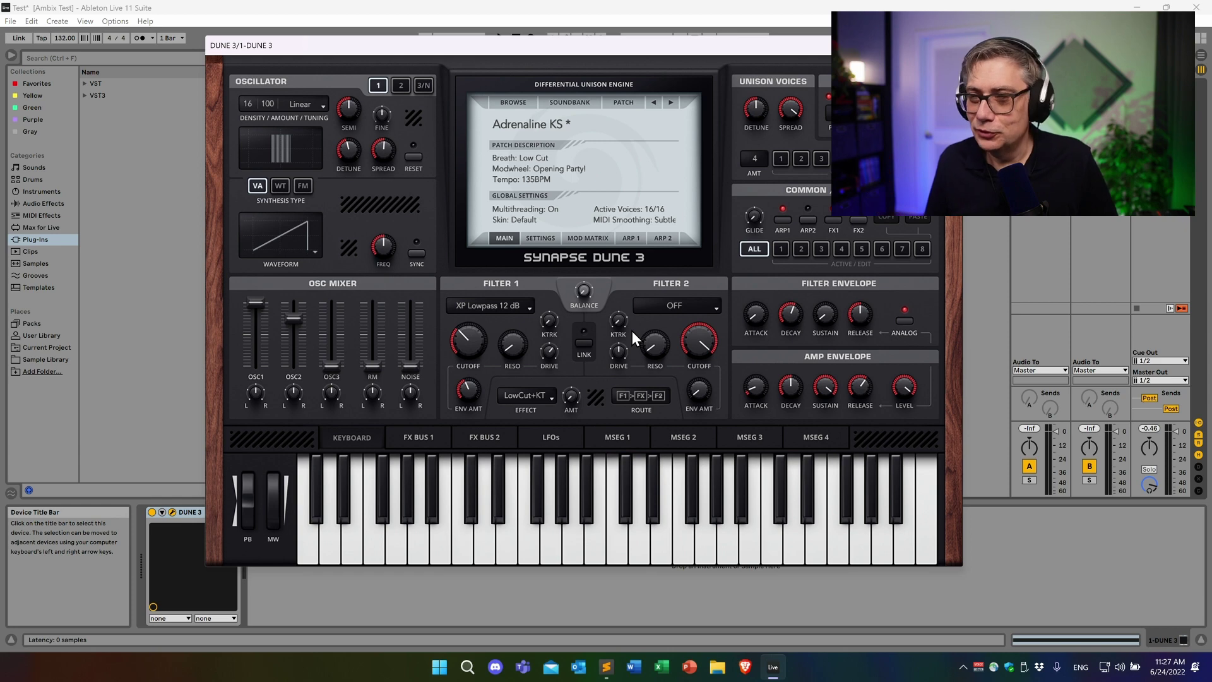
left_click(951, 45)
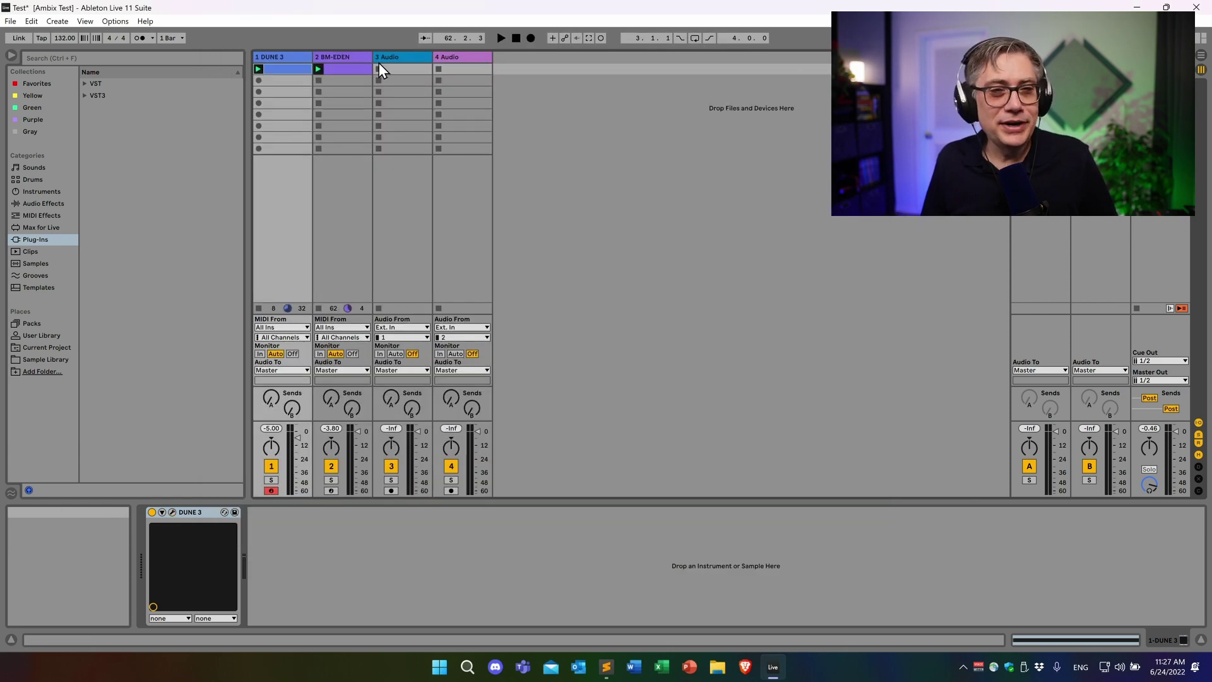
left_click(341, 56)
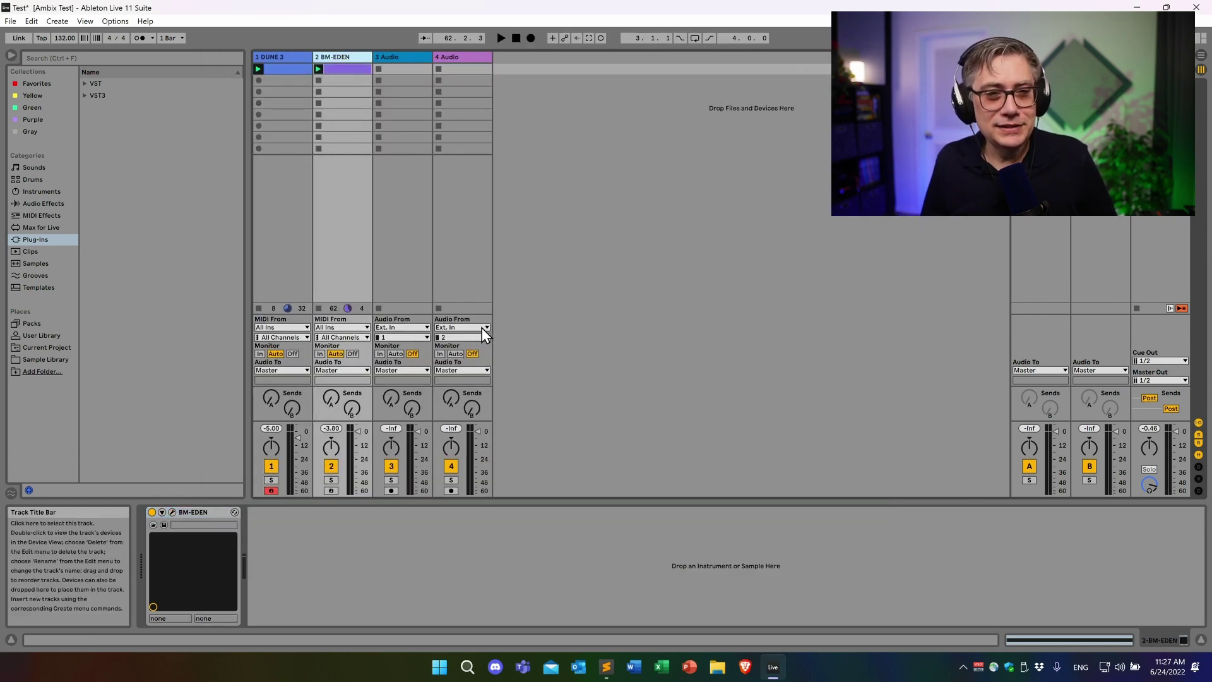
left_click(173, 512)
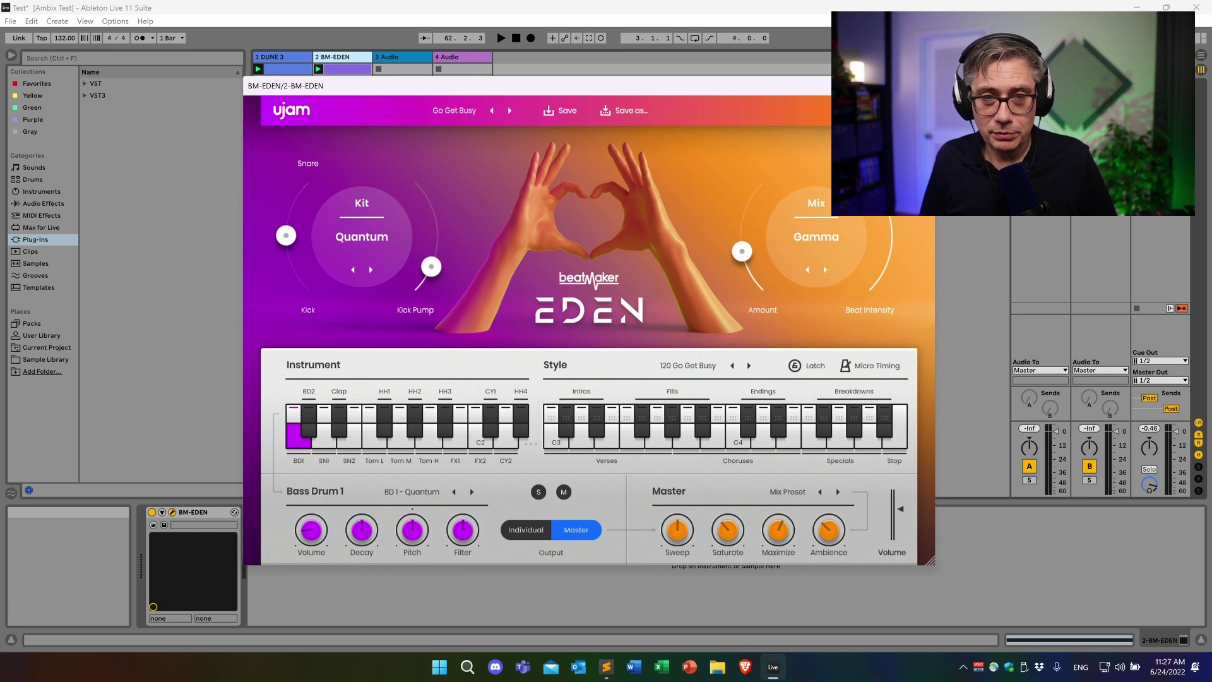
key("ctrl+alt+p")
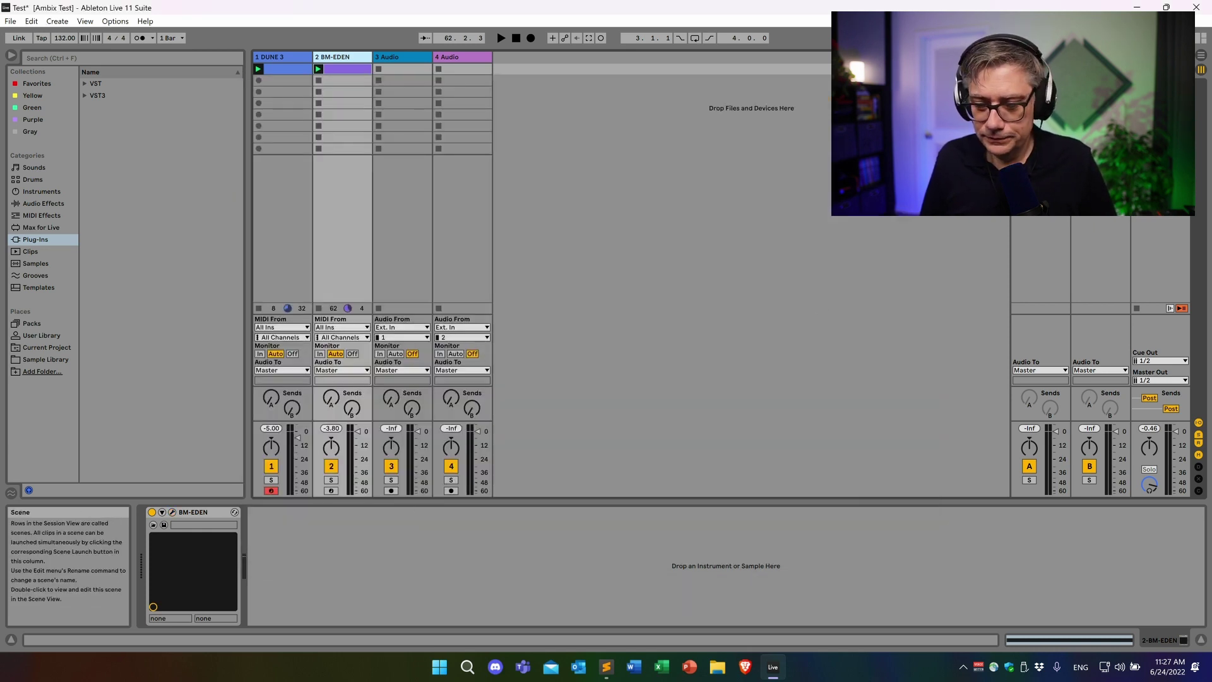
key("space")
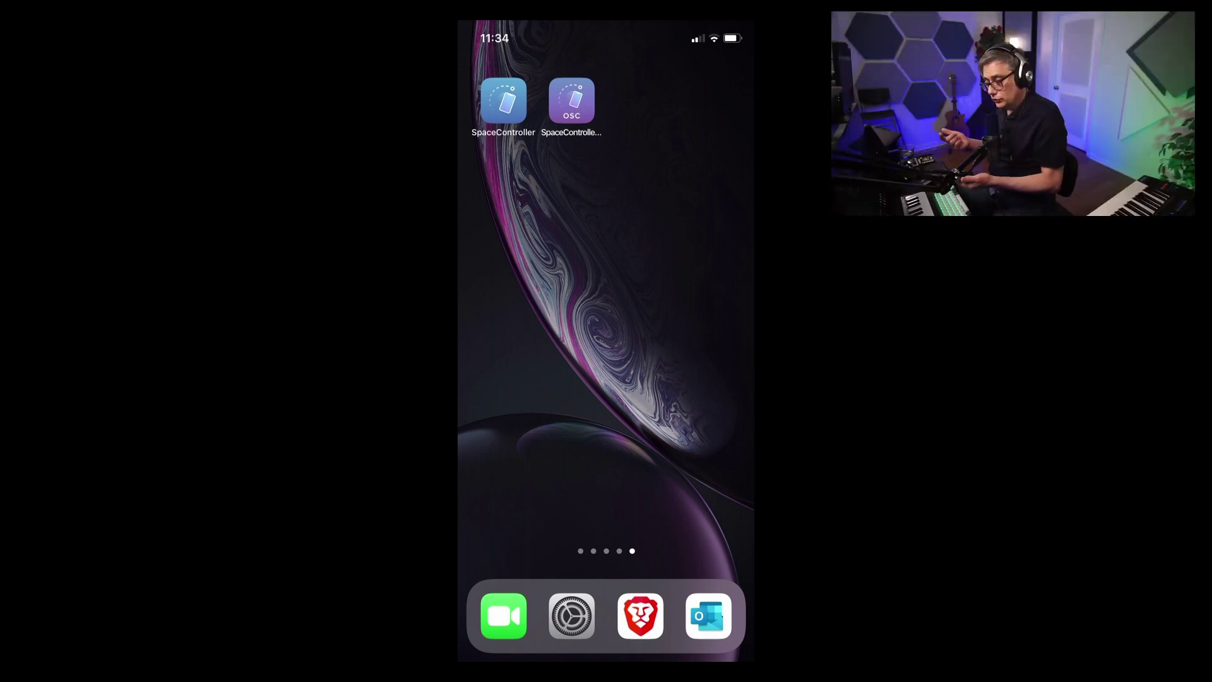
Launch the SpaceController OSC app from the iPhone home screen.
left_click(572, 101)
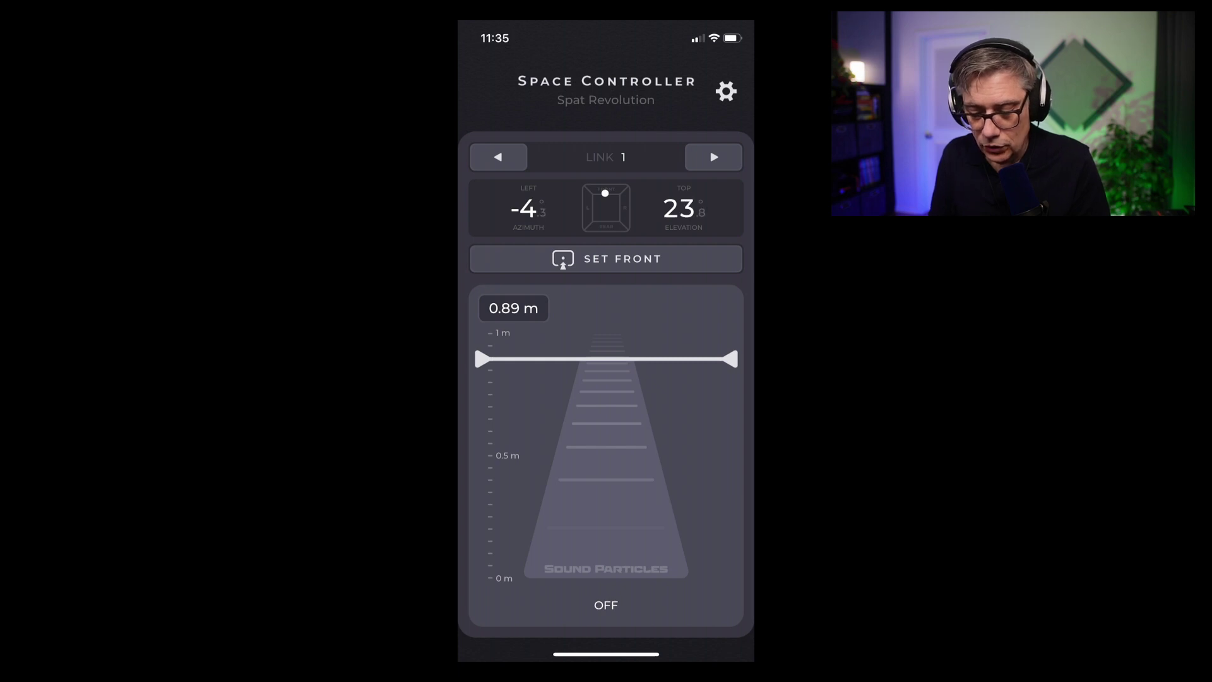
In Space Controller settings, confirm Spat Revolution as the host.
left_click(726, 91)
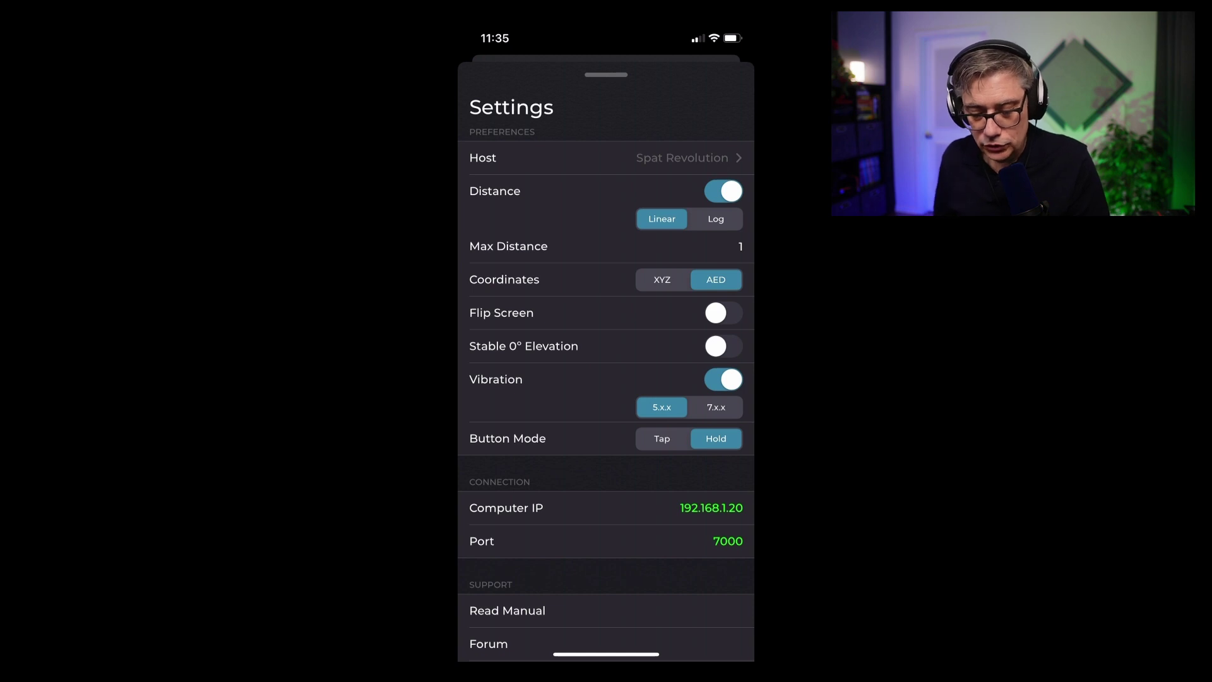
left_click(682, 157)
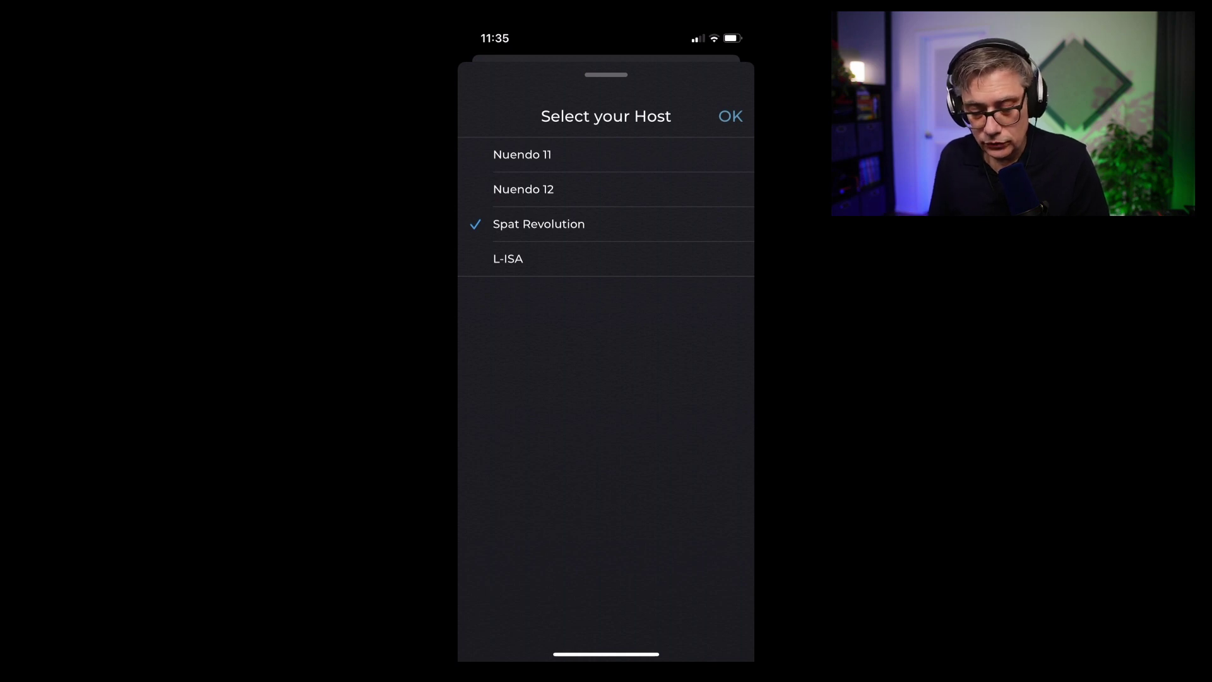
left_click(730, 117)
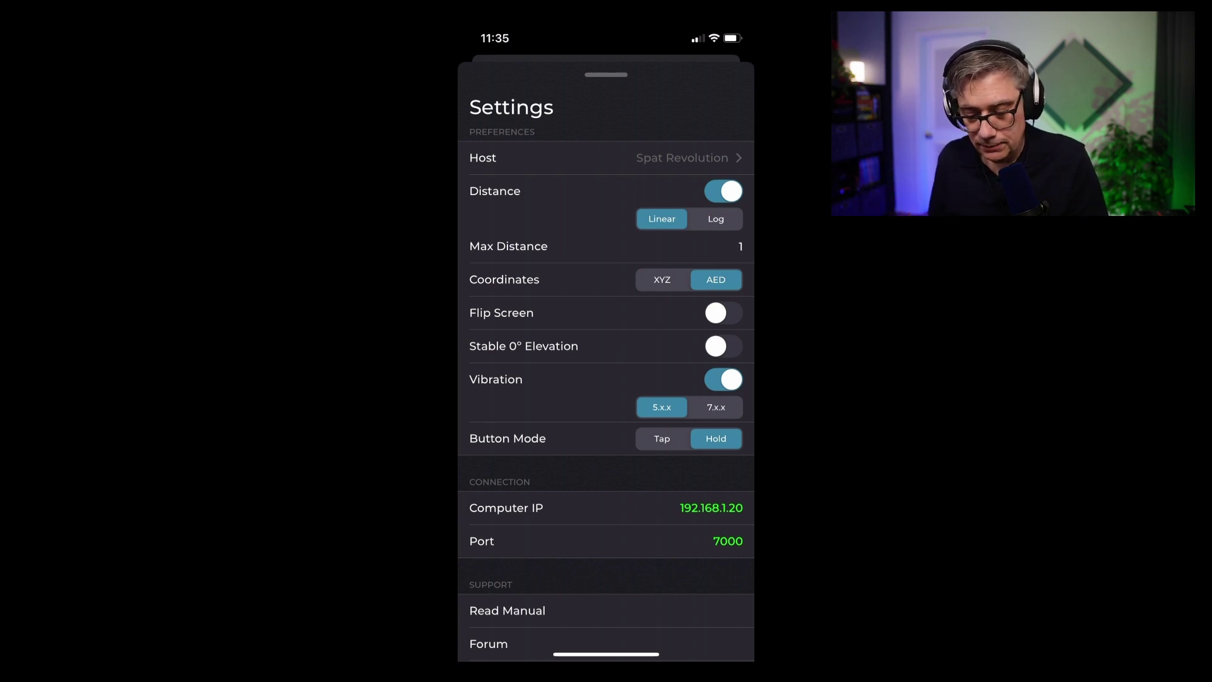
left_click(662, 279)
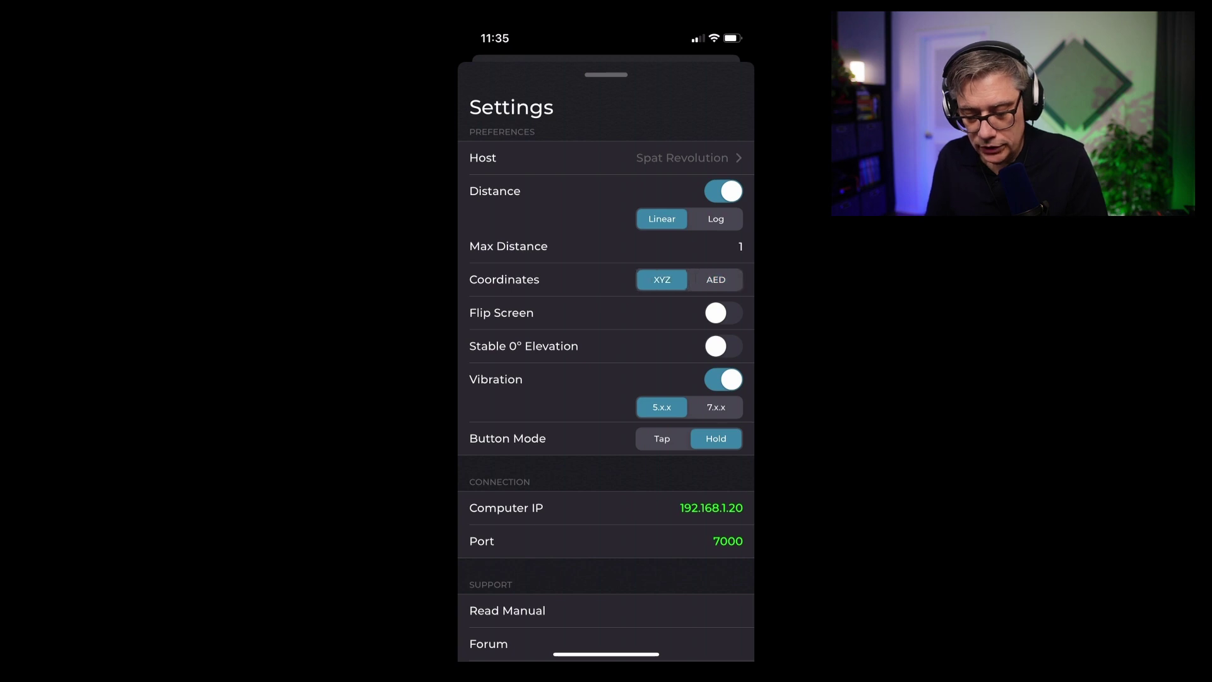
left_click(716, 280)
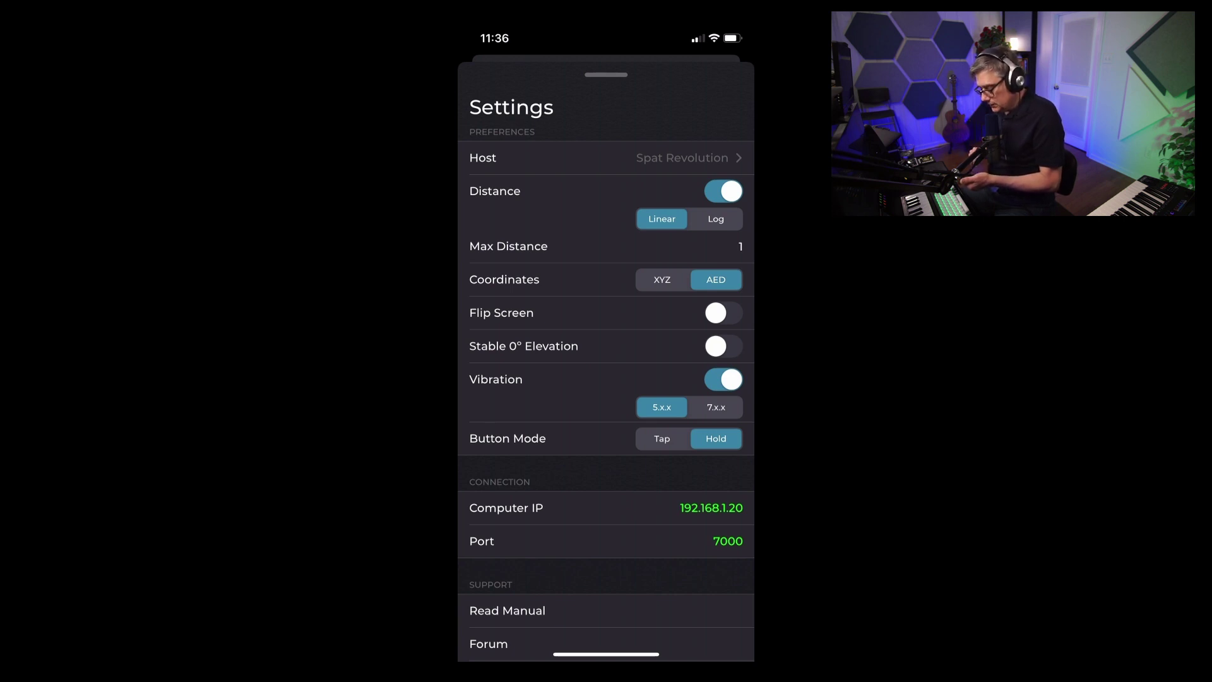
left_click(723, 346)
left_click(724, 346)
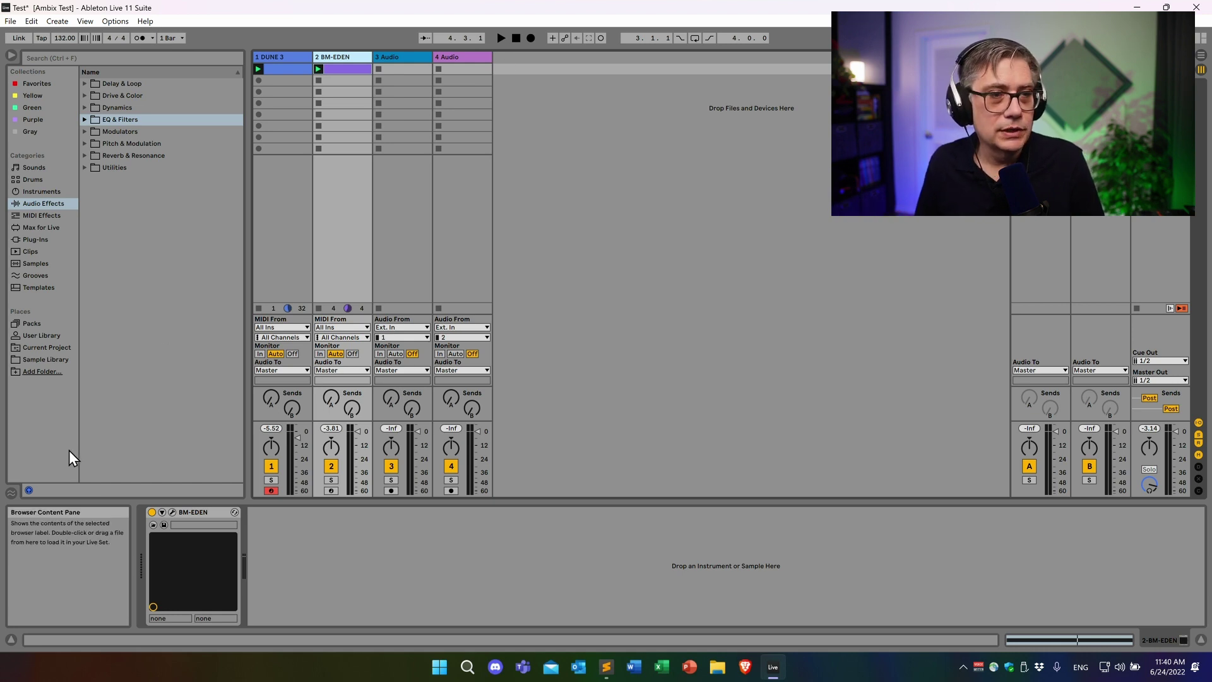
Add an Auto Filter from EQ & Filters to the BM-EDEN device chain.
left_click(85, 120)
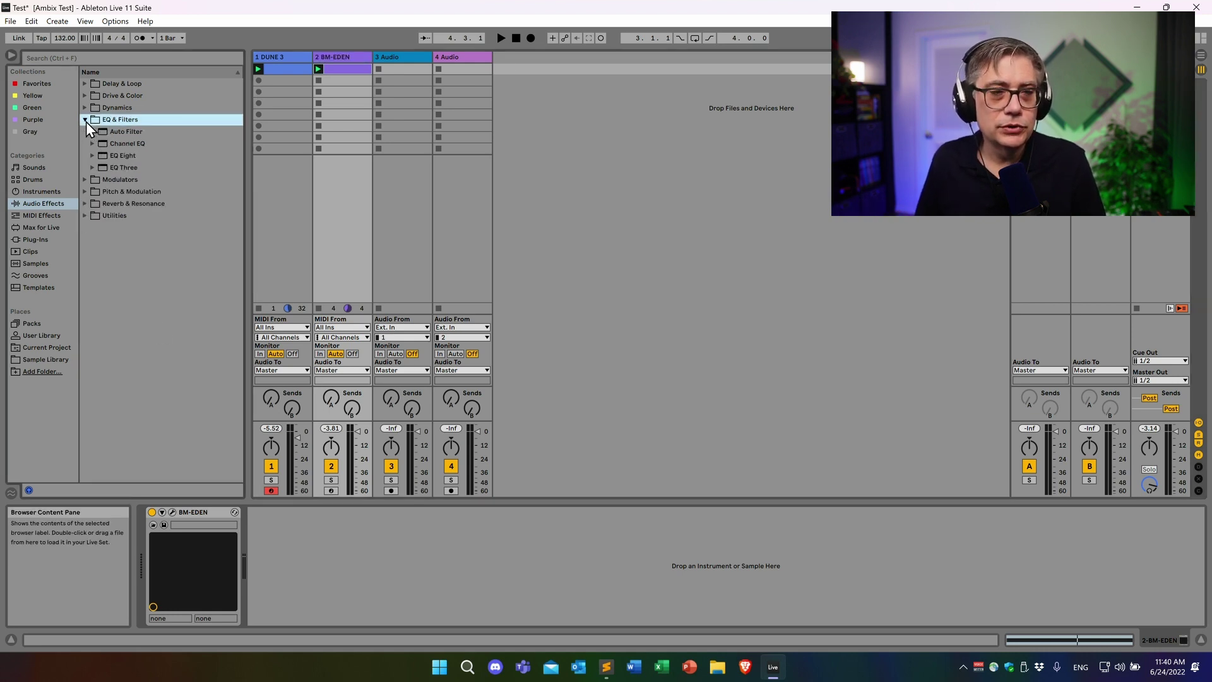
left_click(130, 132)
left_click_drag(261, 329, 339, 581)
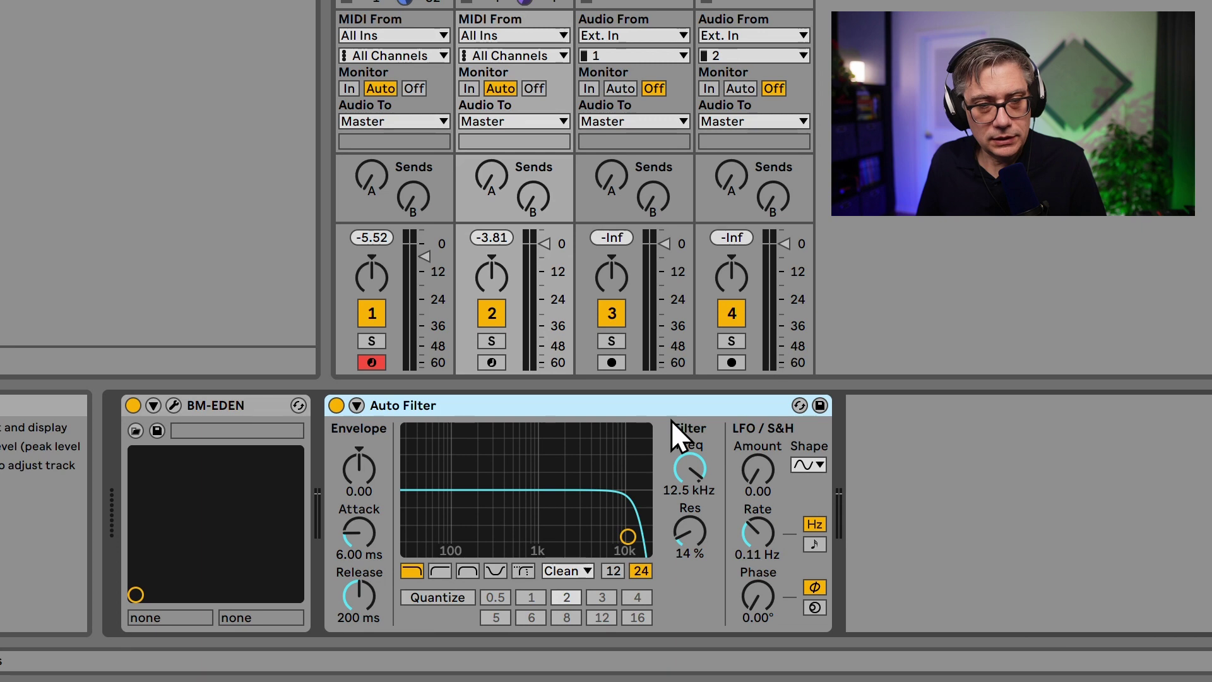
Deactivate the DUNE 3 track and set Auto Filter resonance to 53% with a lower cutoff.
left_click(371, 314)
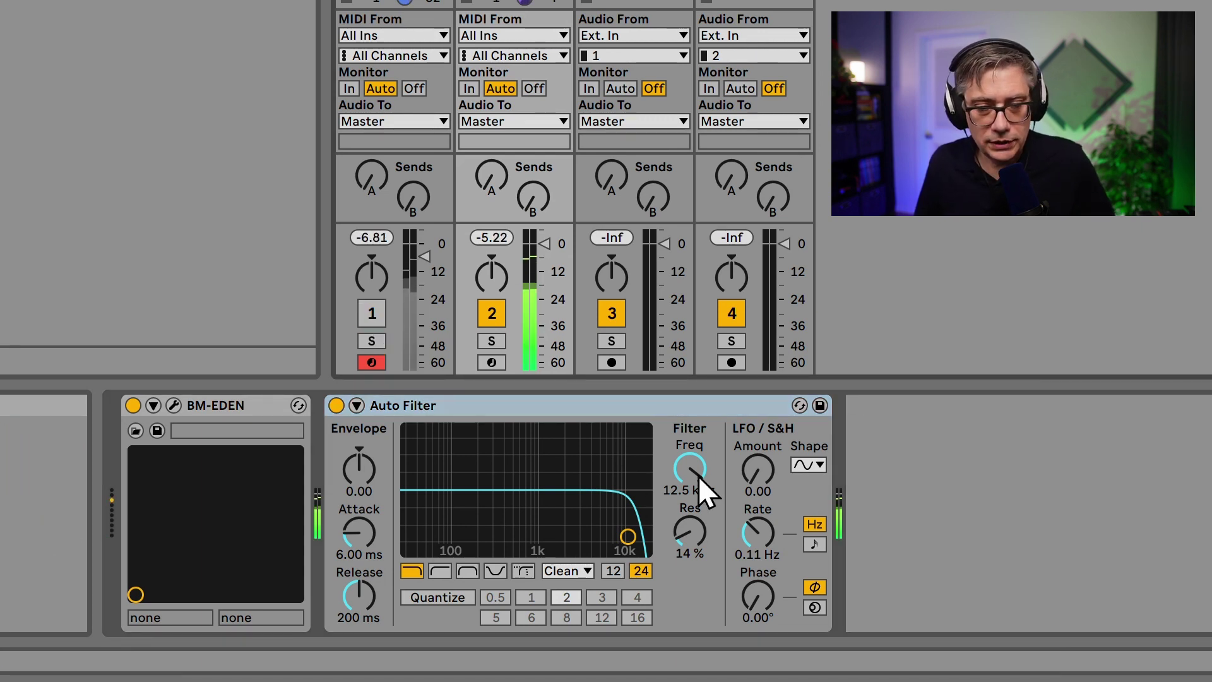
left_click(687, 534)
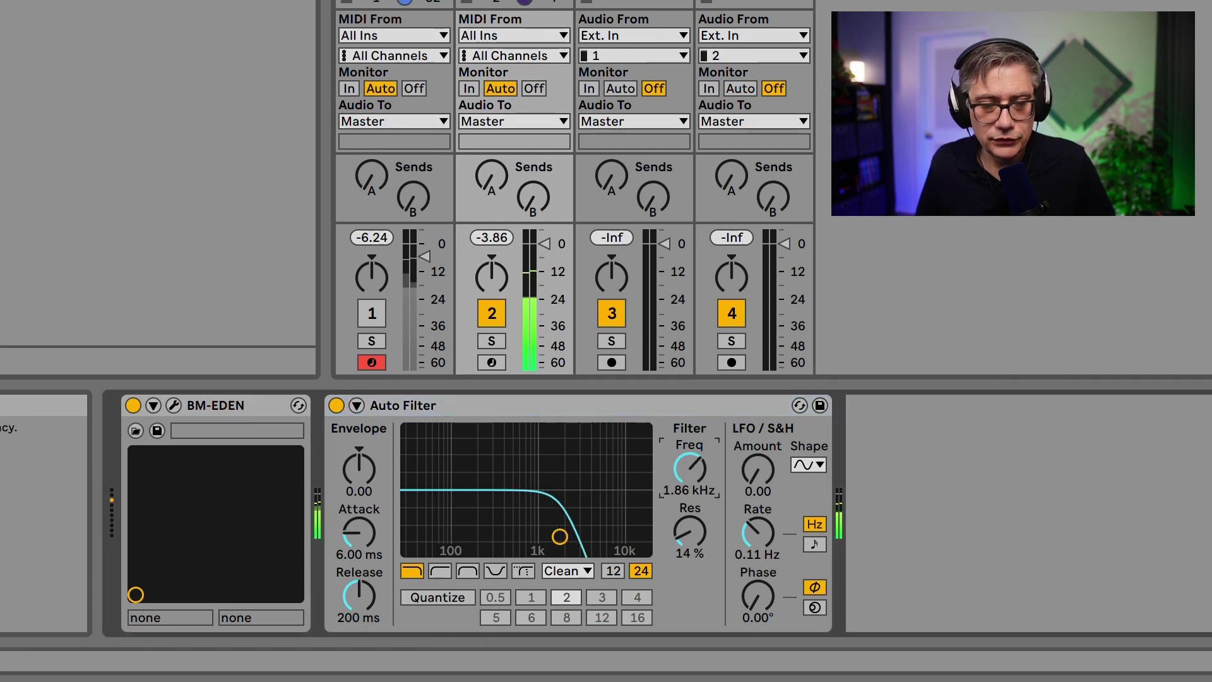
left_click_drag(687, 534, 619, 455)
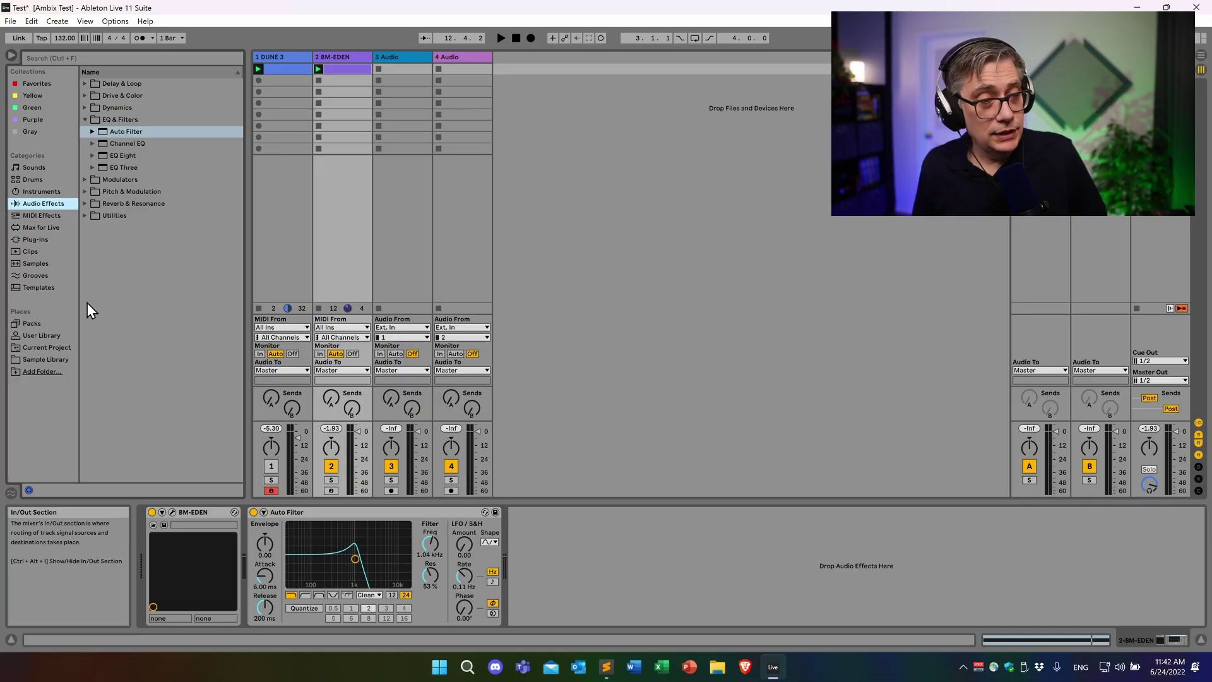
Drag OSC+In+v1.1.amxd from User Library > Packs > OSC Input Device after the Auto Filter.
left_click(35, 337)
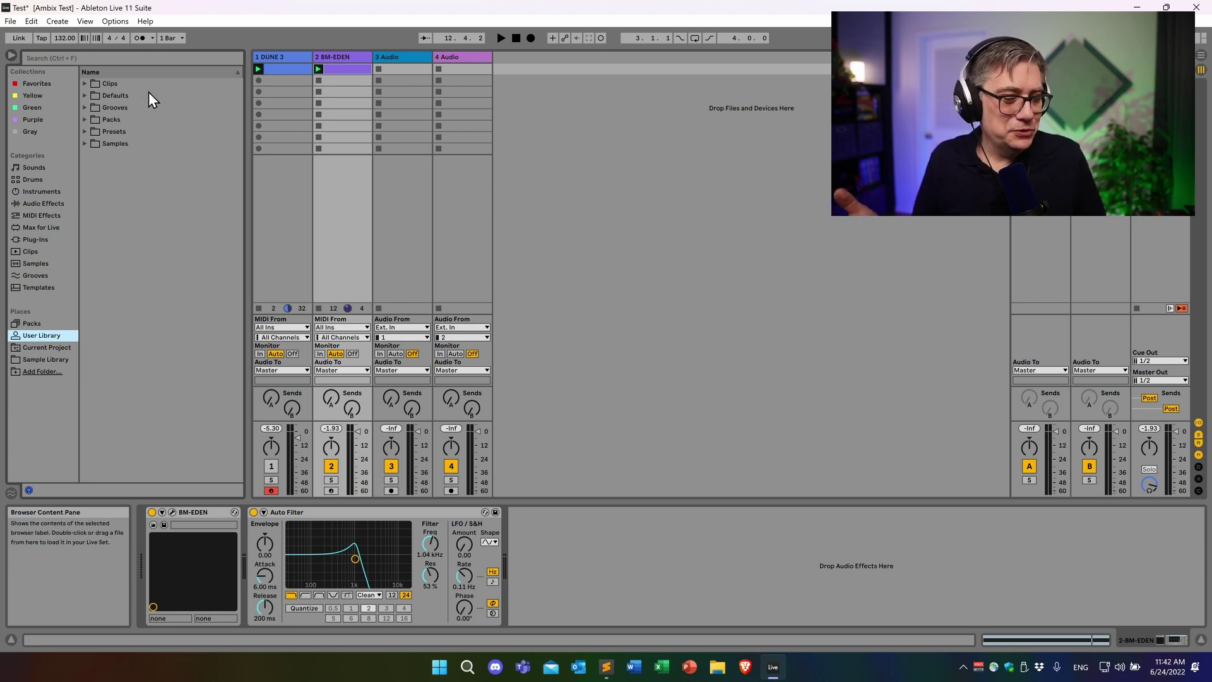
left_click(82, 120)
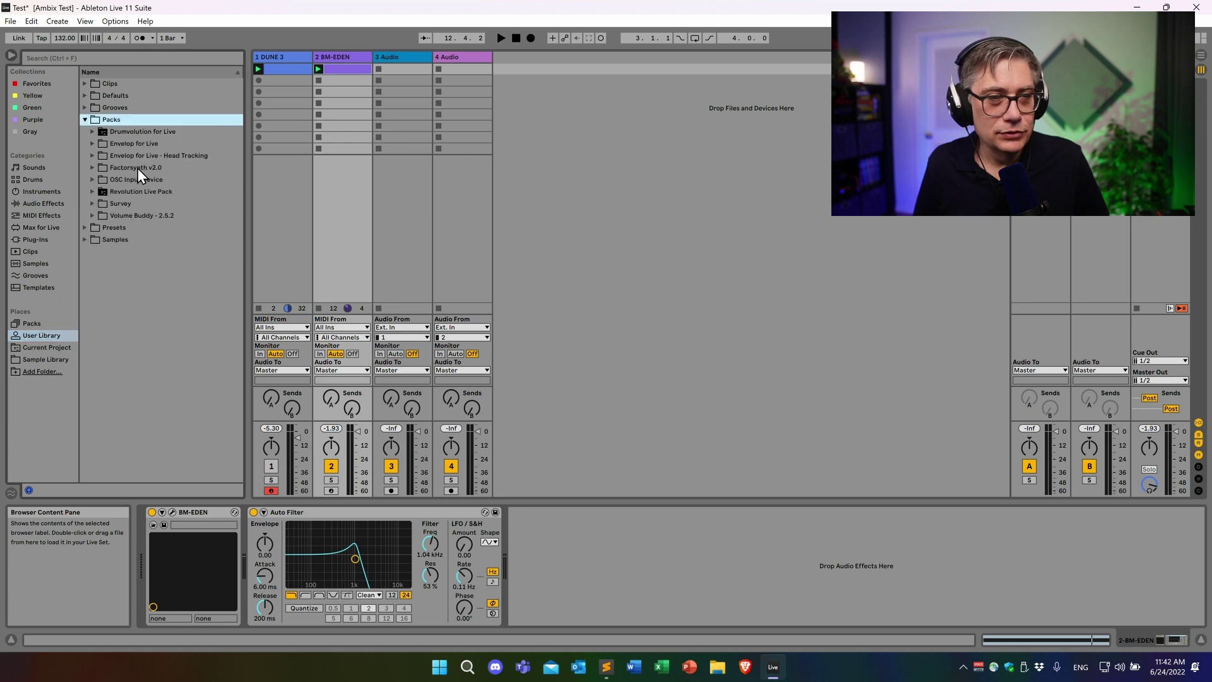
left_click(94, 179)
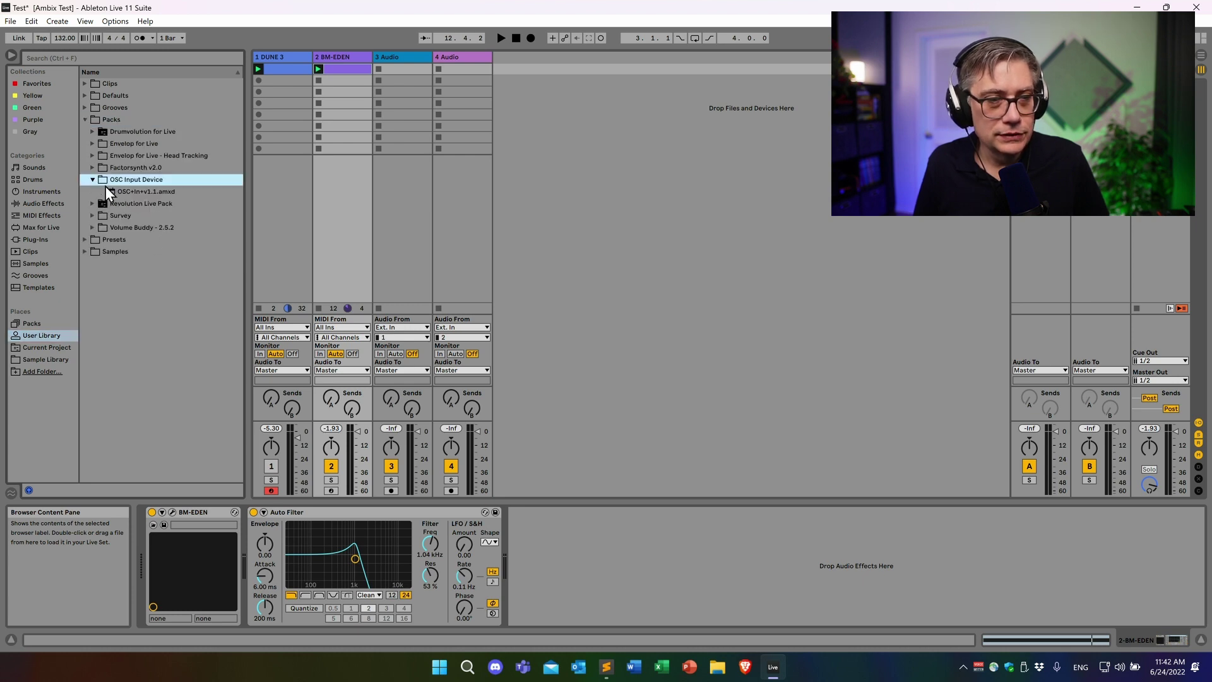
left_click(141, 191)
left_click_drag(592, 574, 745, 600)
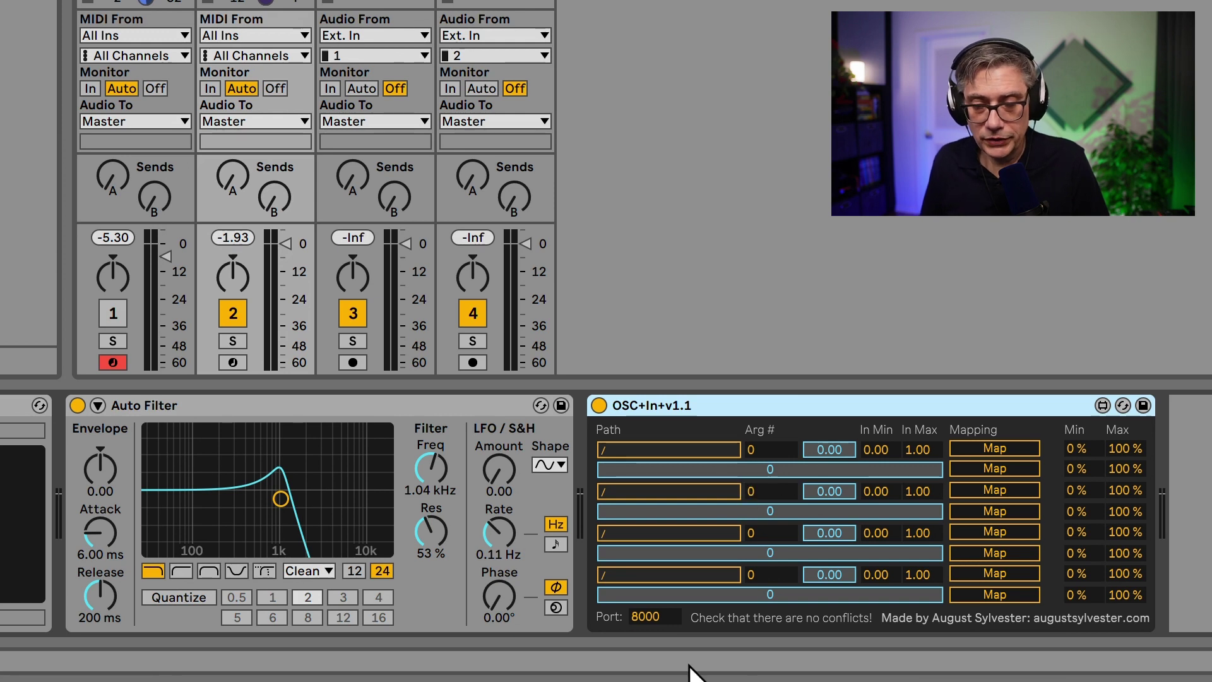
Set the OSC+In port to 7000 and enter /adm/obj/1/aed as the first path.
left_click(647, 619)
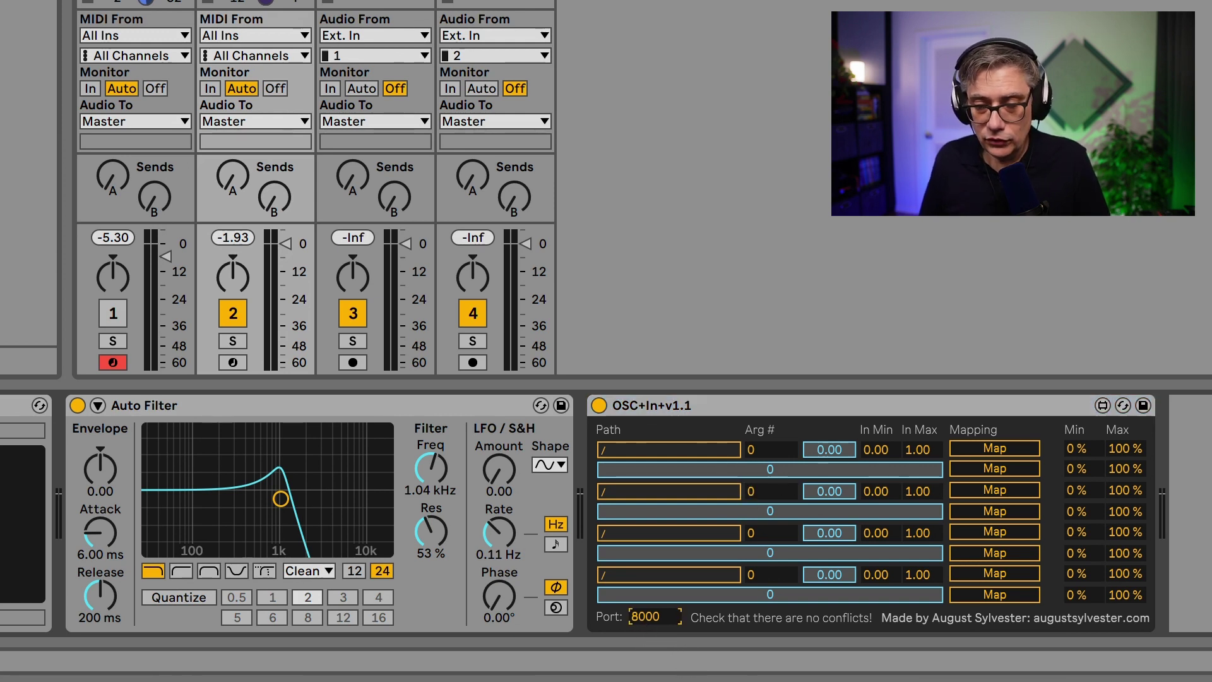
type("7000")
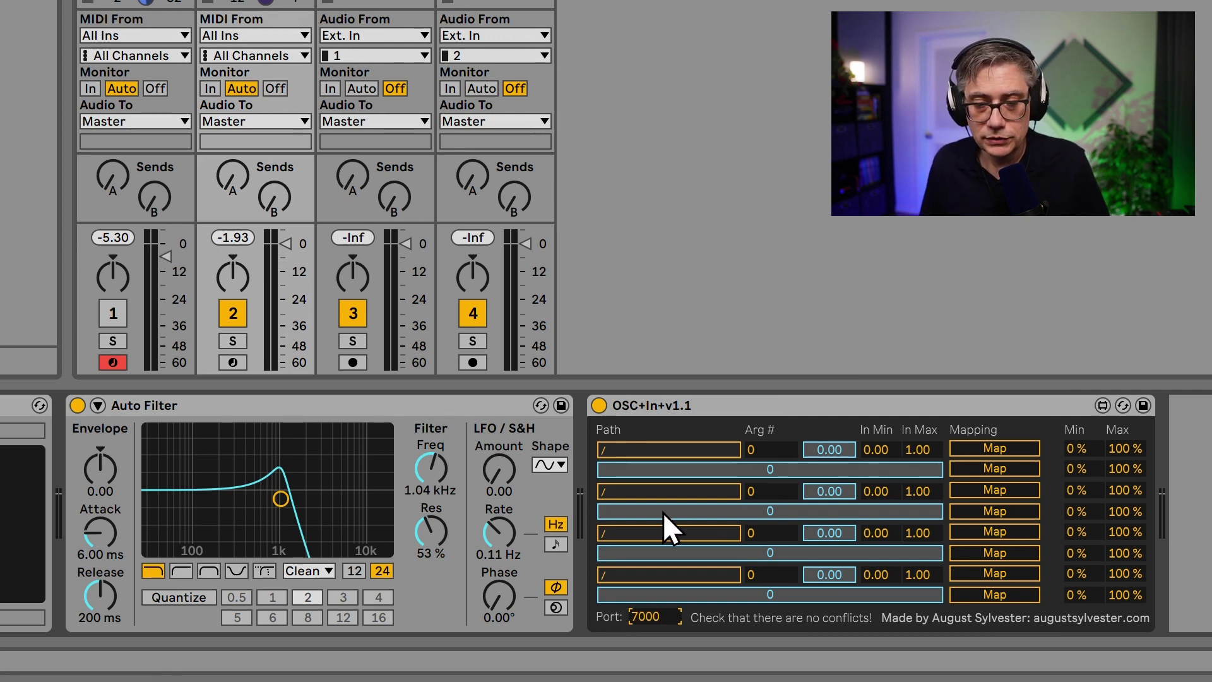
left_click(707, 444)
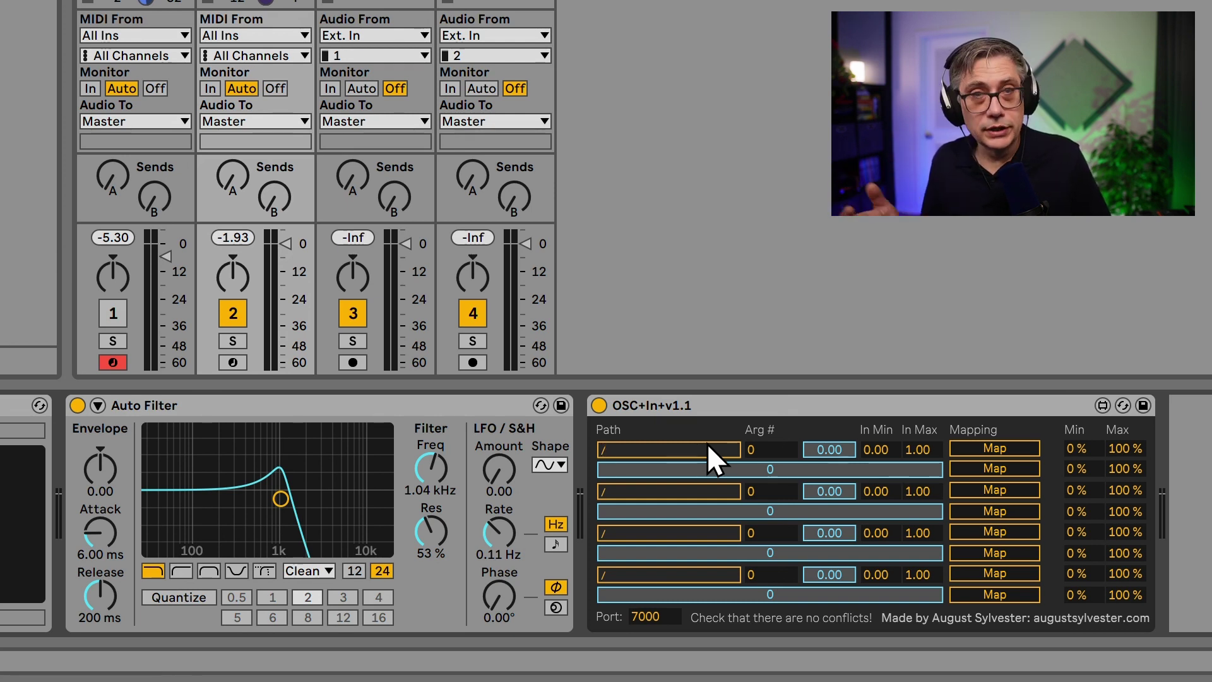
type("adm")
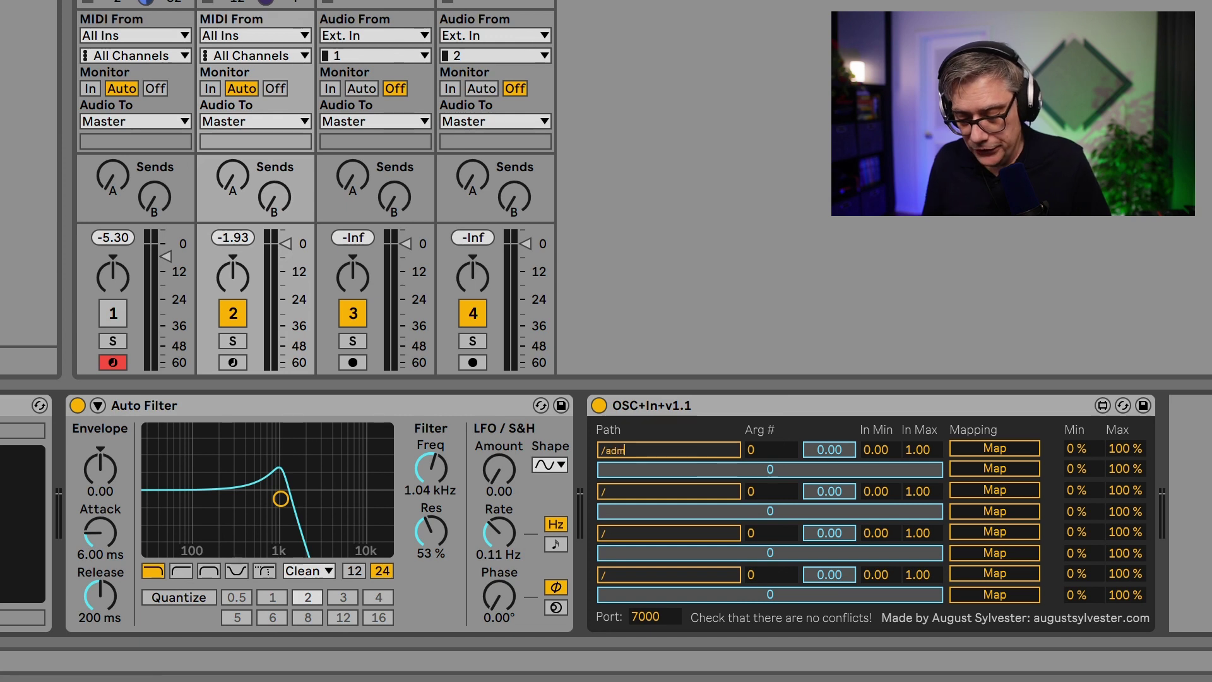
type("/obj/1/aed")
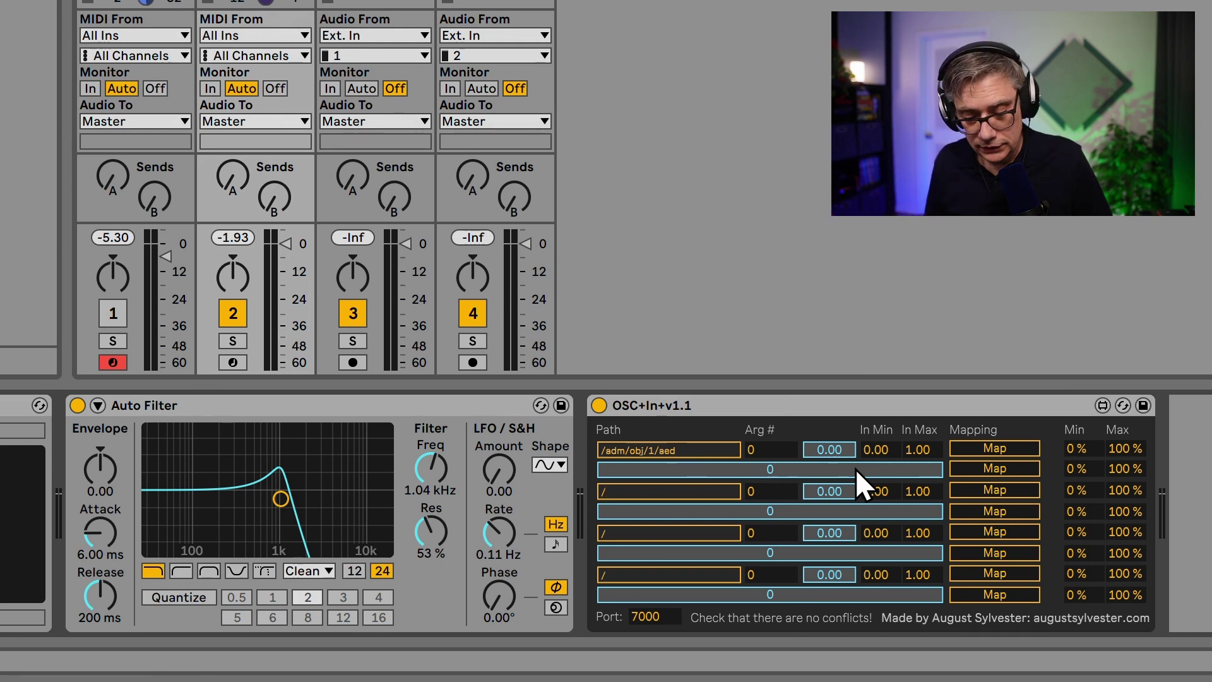
type("adm/obj")
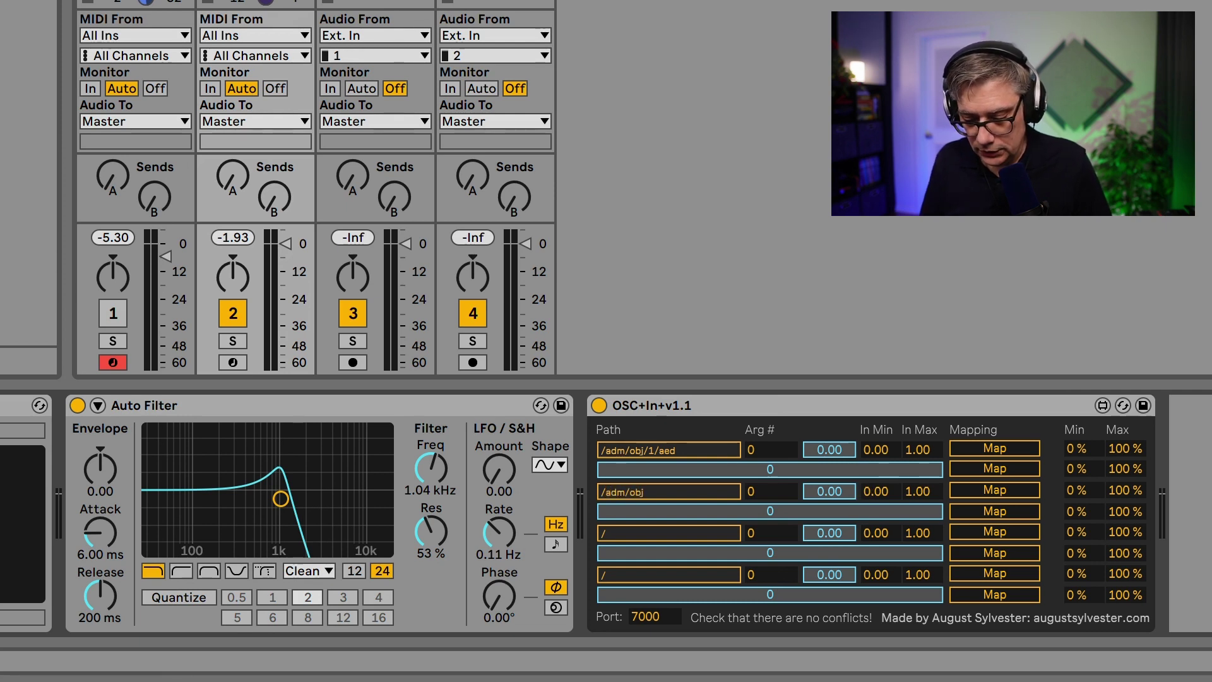
type("/1/aed")
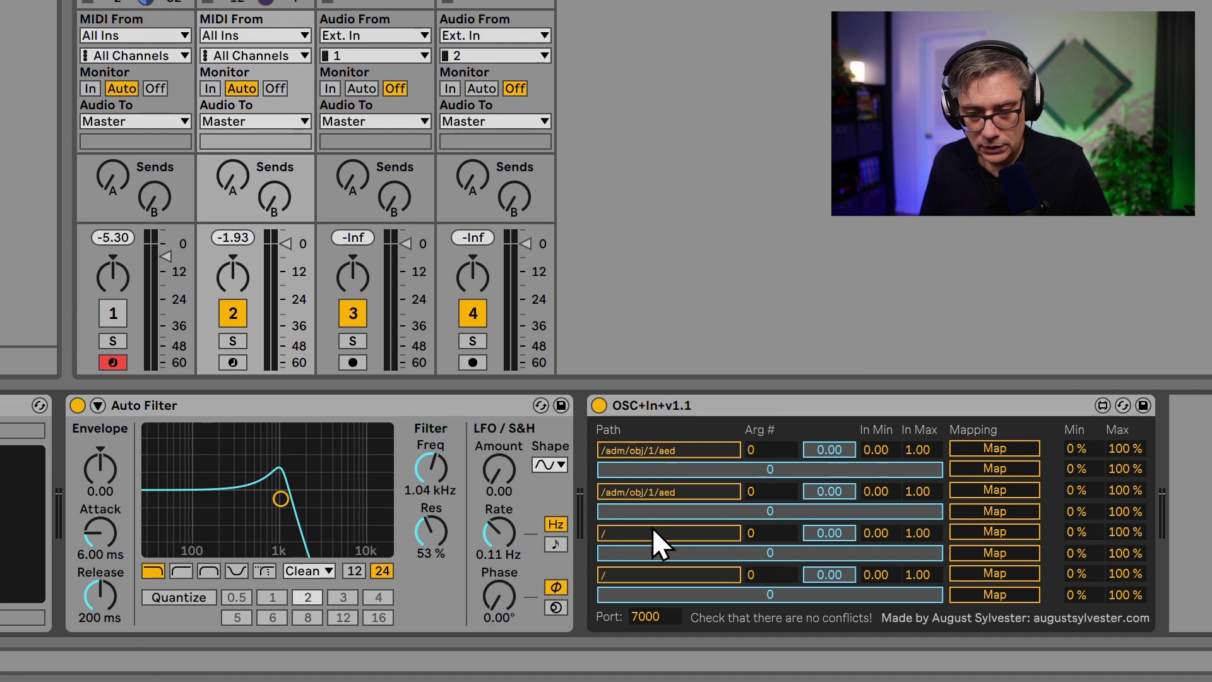
type("adm")
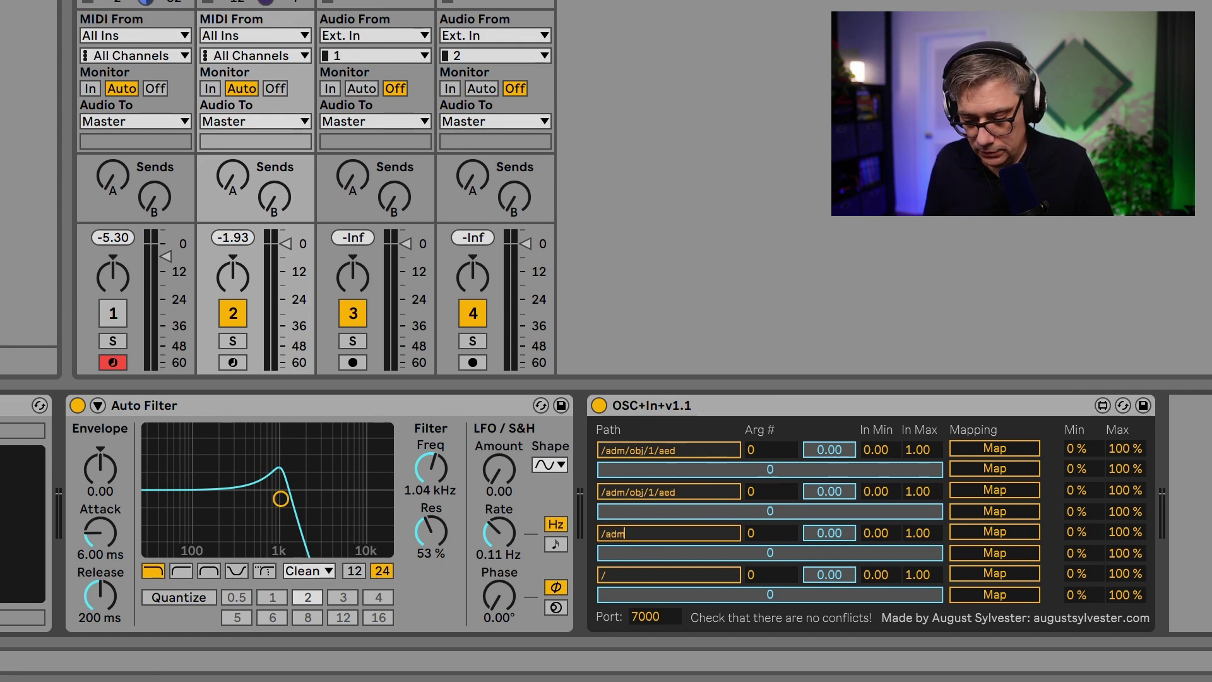
type("/obj/1/aed")
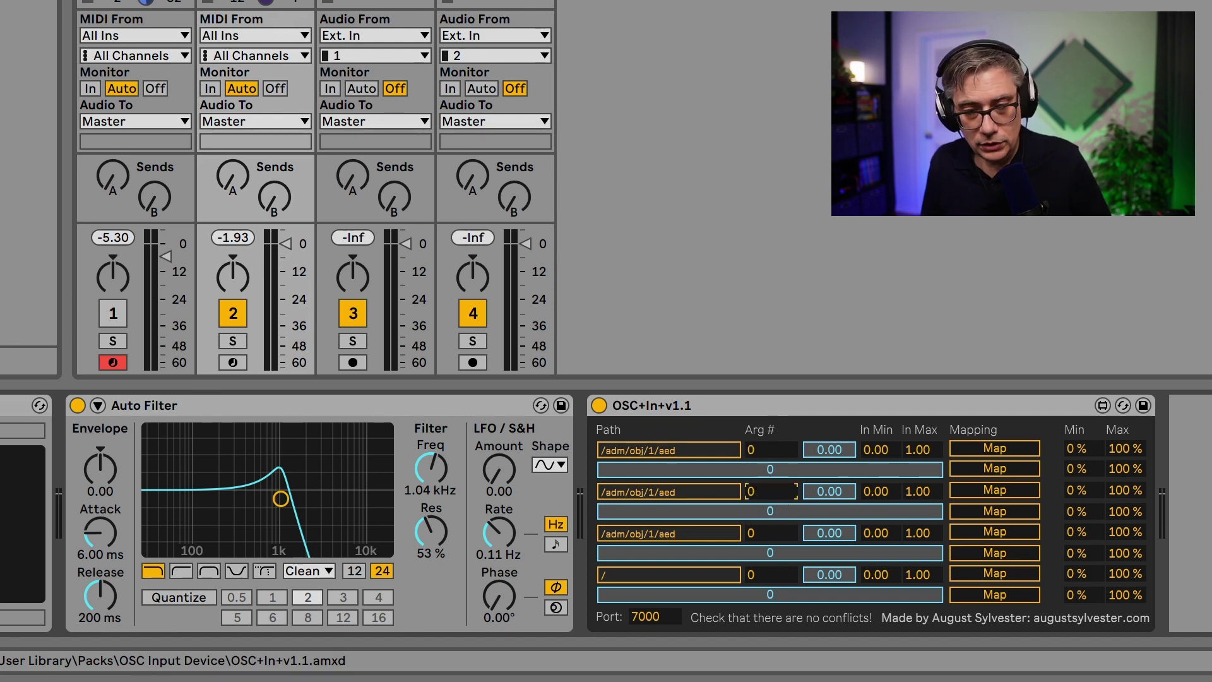
Set row 3 Arg # to 2, row 1 input range to -180/180, and row 2 minimum to -90.
left_click(759, 532)
type("2")
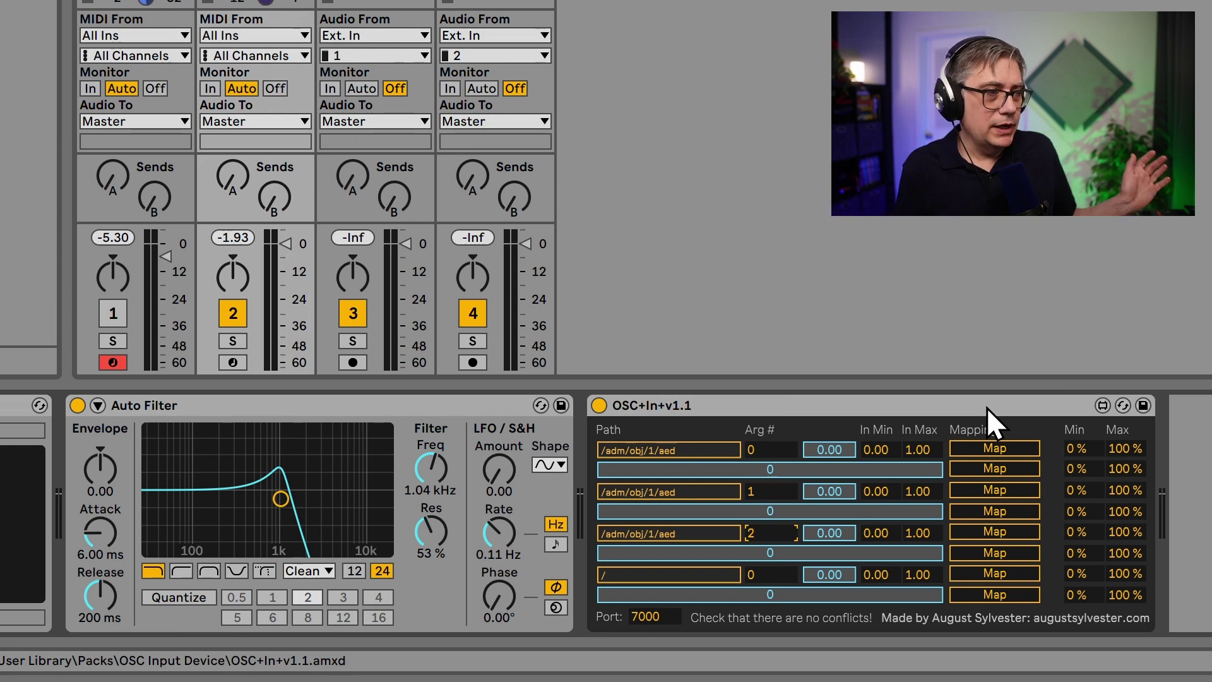
left_click(878, 448)
type("-180")
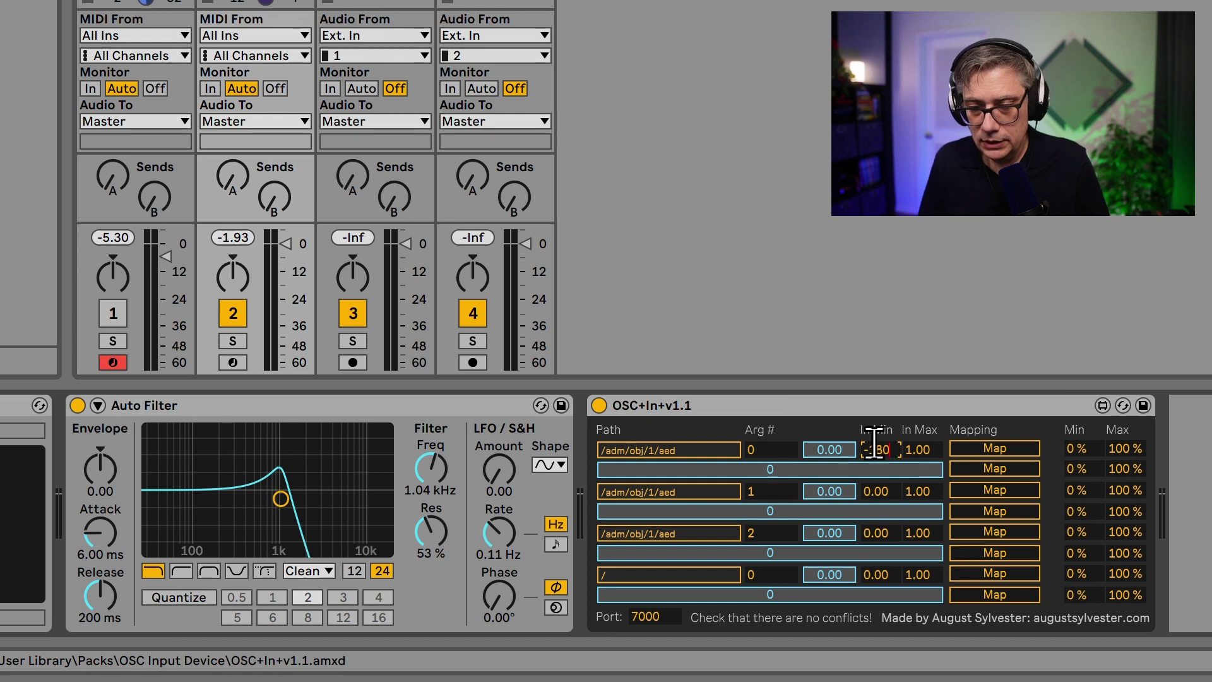
key("Return")
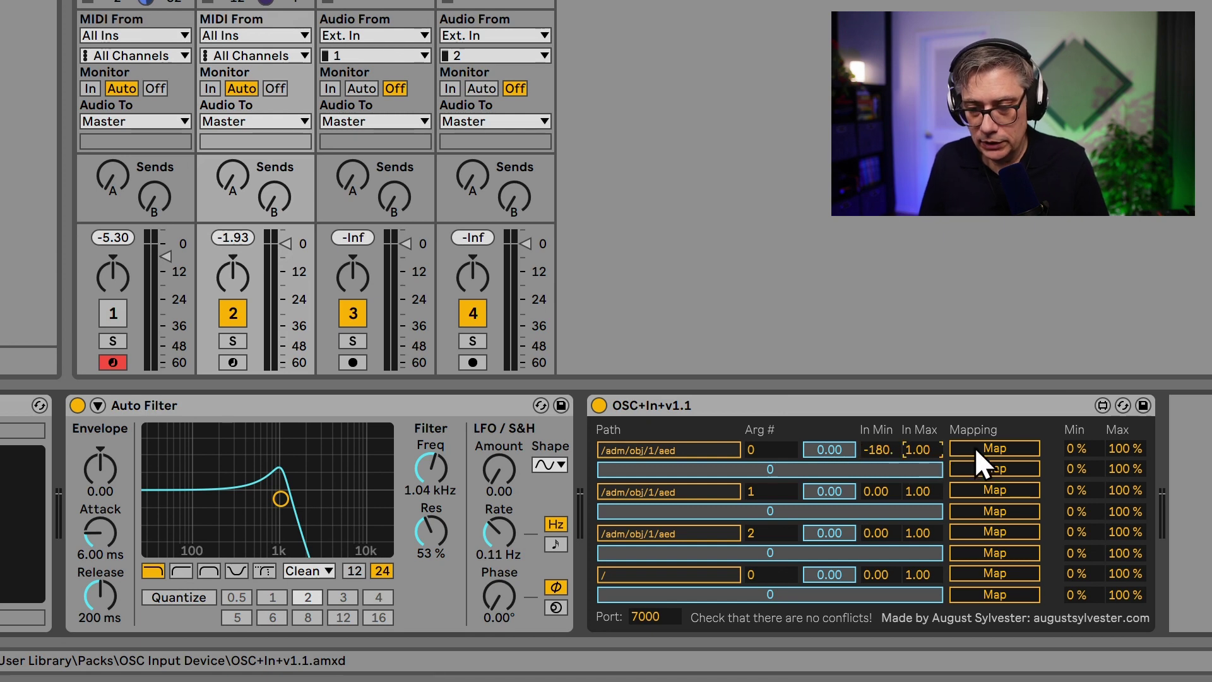
type("180")
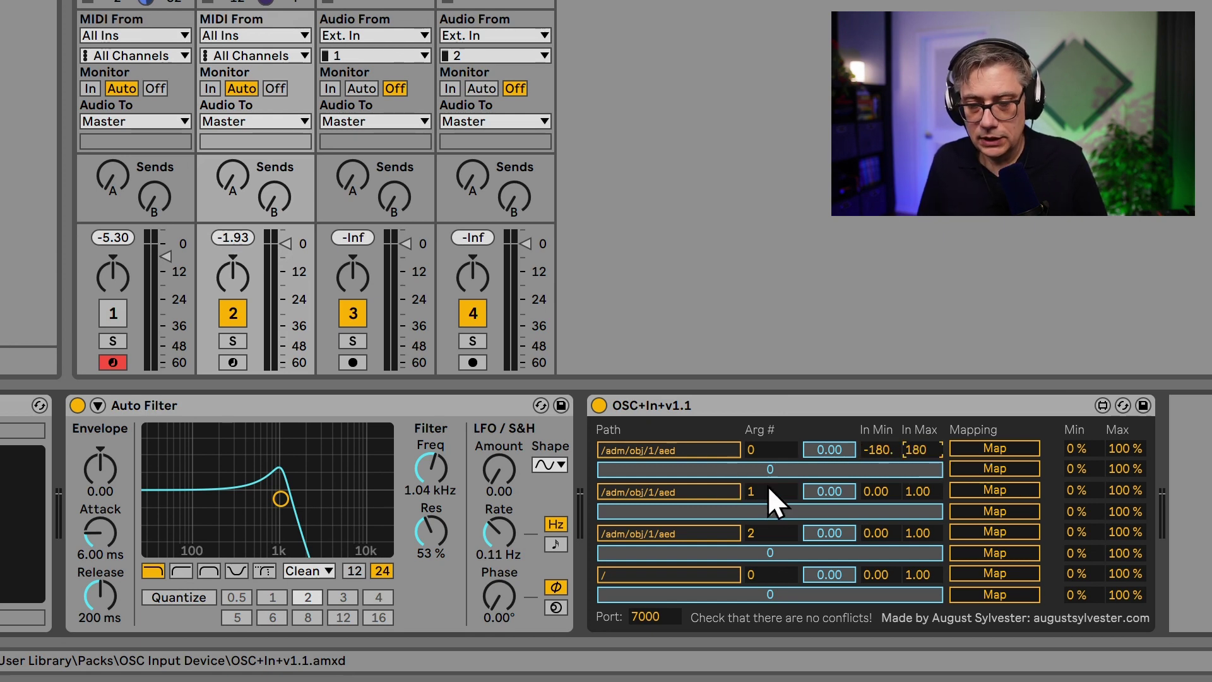
left_click(873, 490)
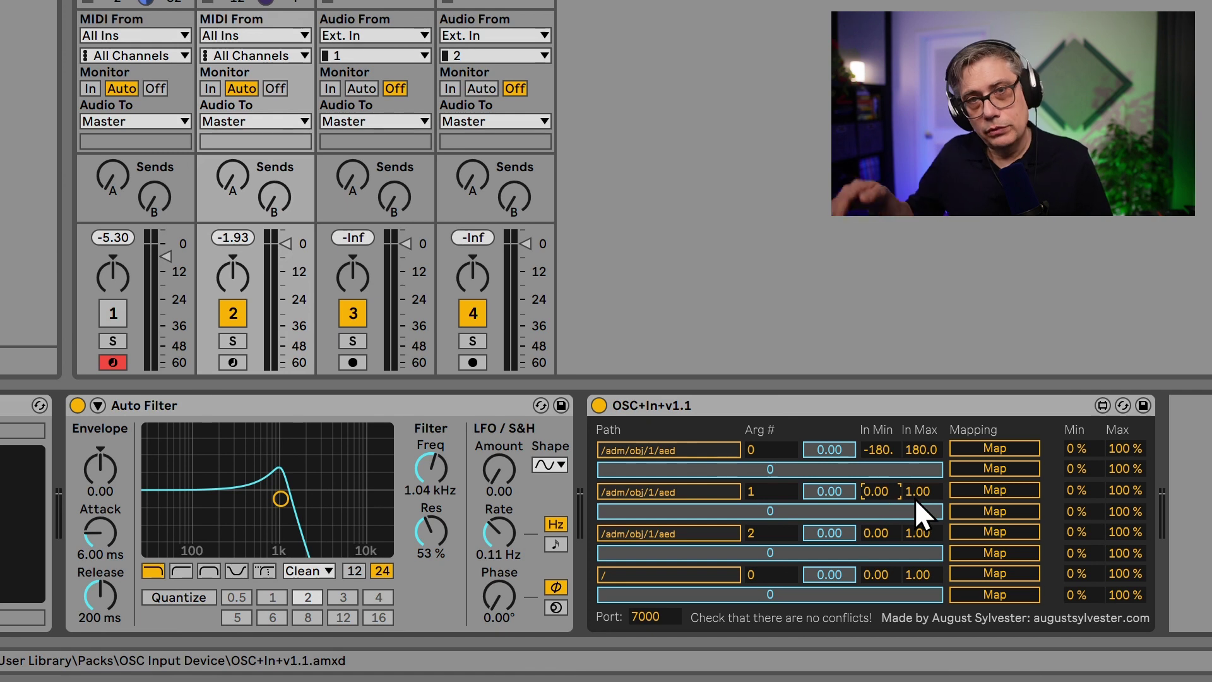
type("-90")
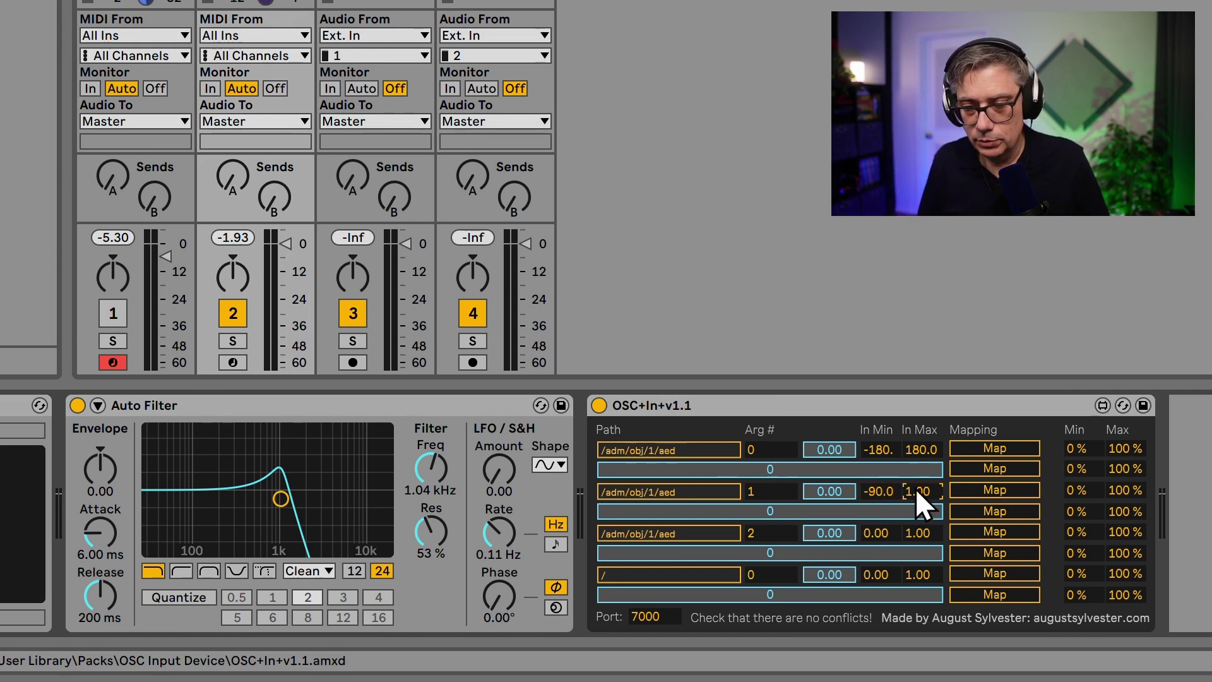
type("90")
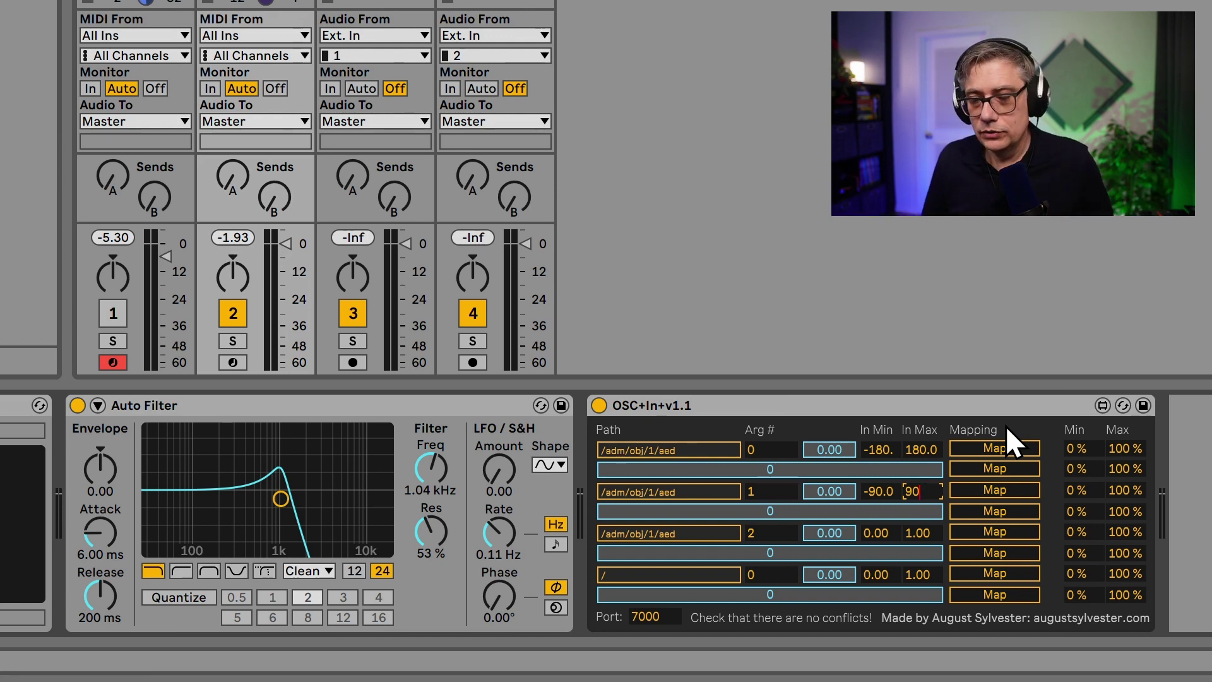
Set the first OSC+In row's output Min to 100% and Max to 0%.
left_click(1074, 449)
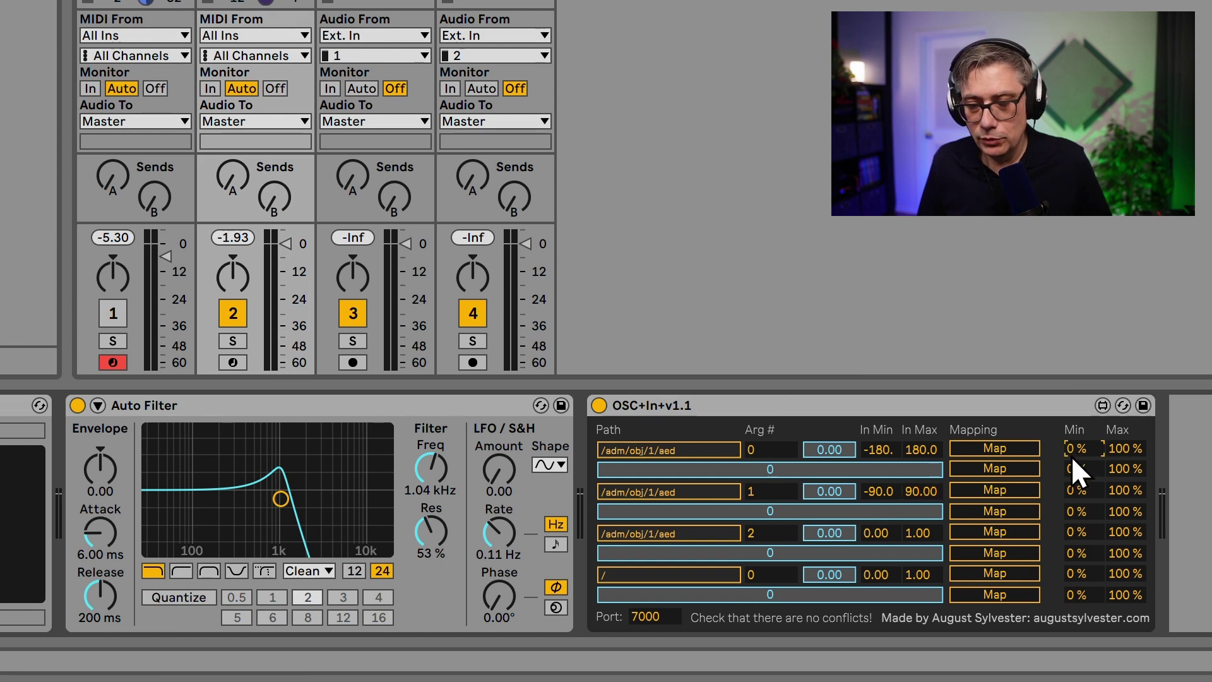
type("100")
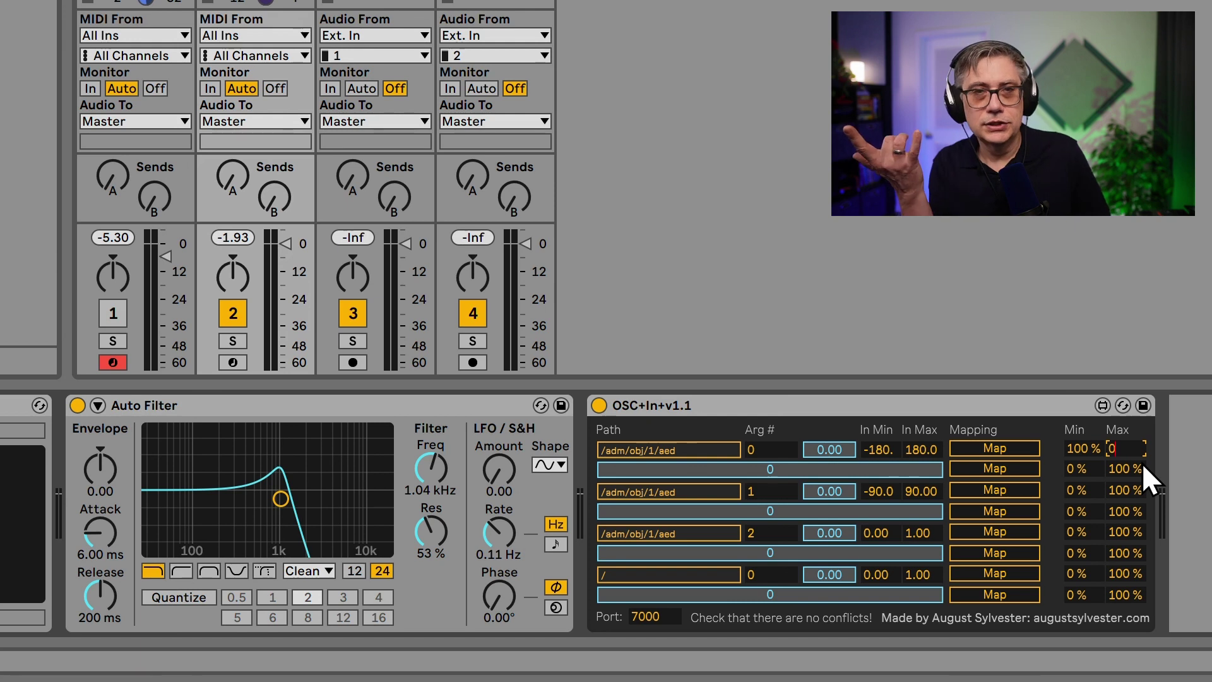
left_click(967, 410)
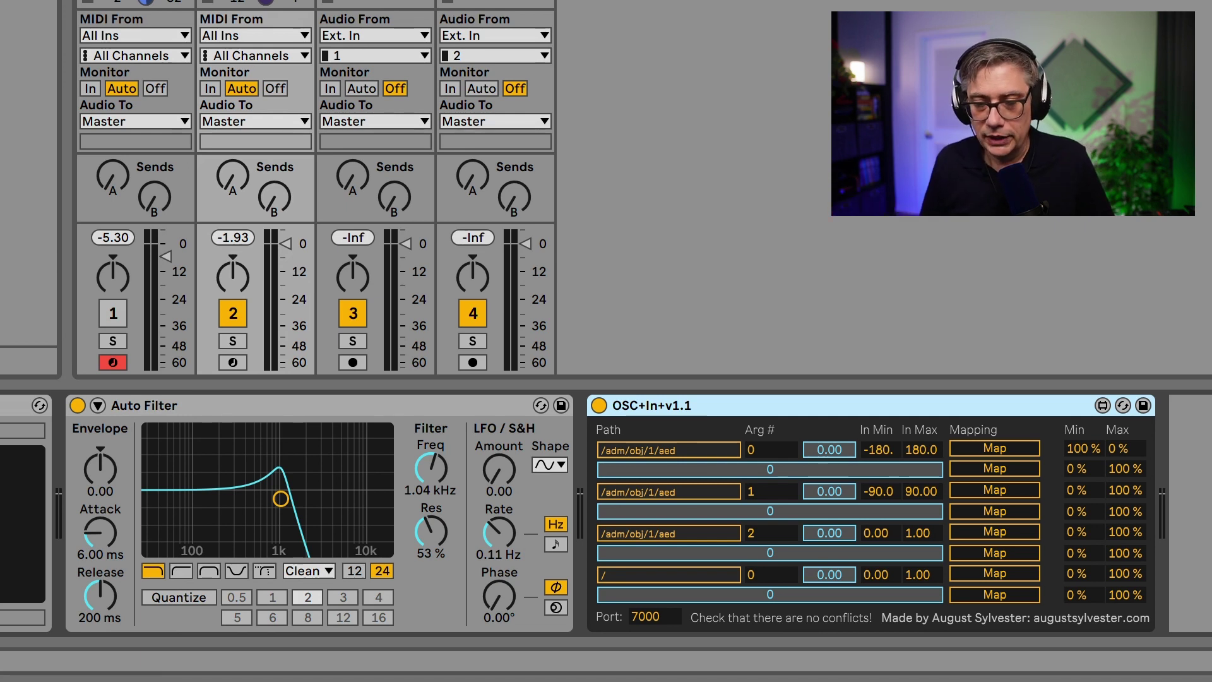
Map OSC+In row 1 to the Auto Filter Freq knob and row 2 to Res.
left_click(1014, 448)
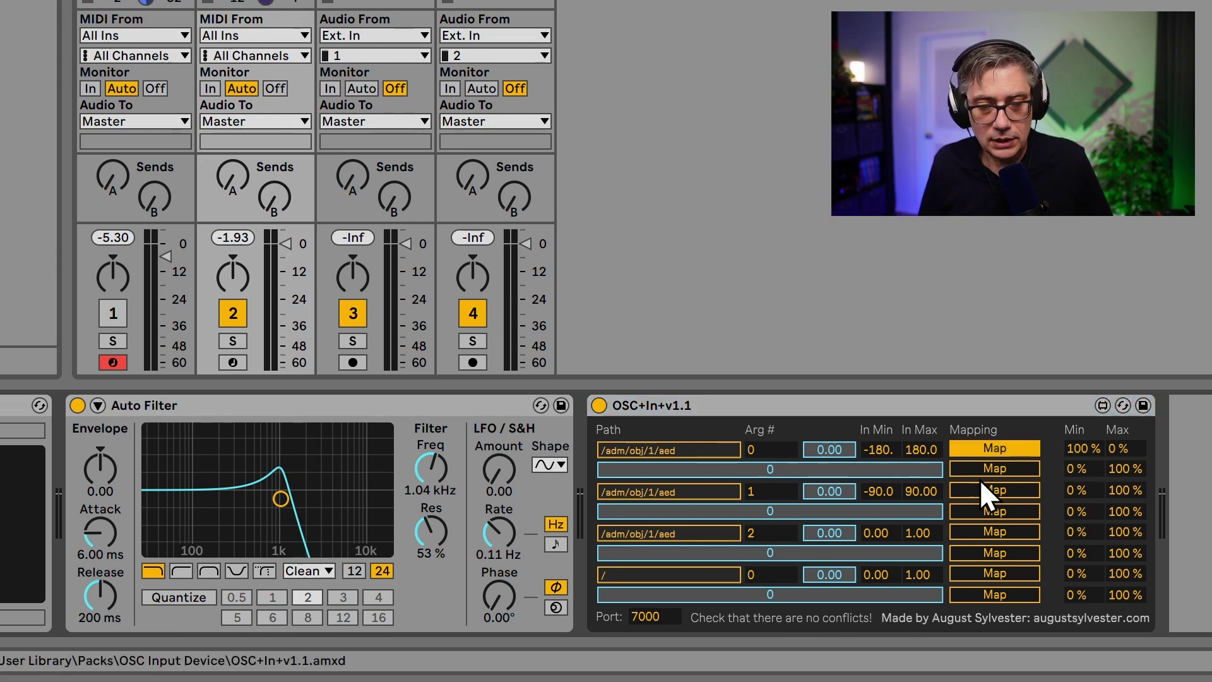
left_click(428, 470)
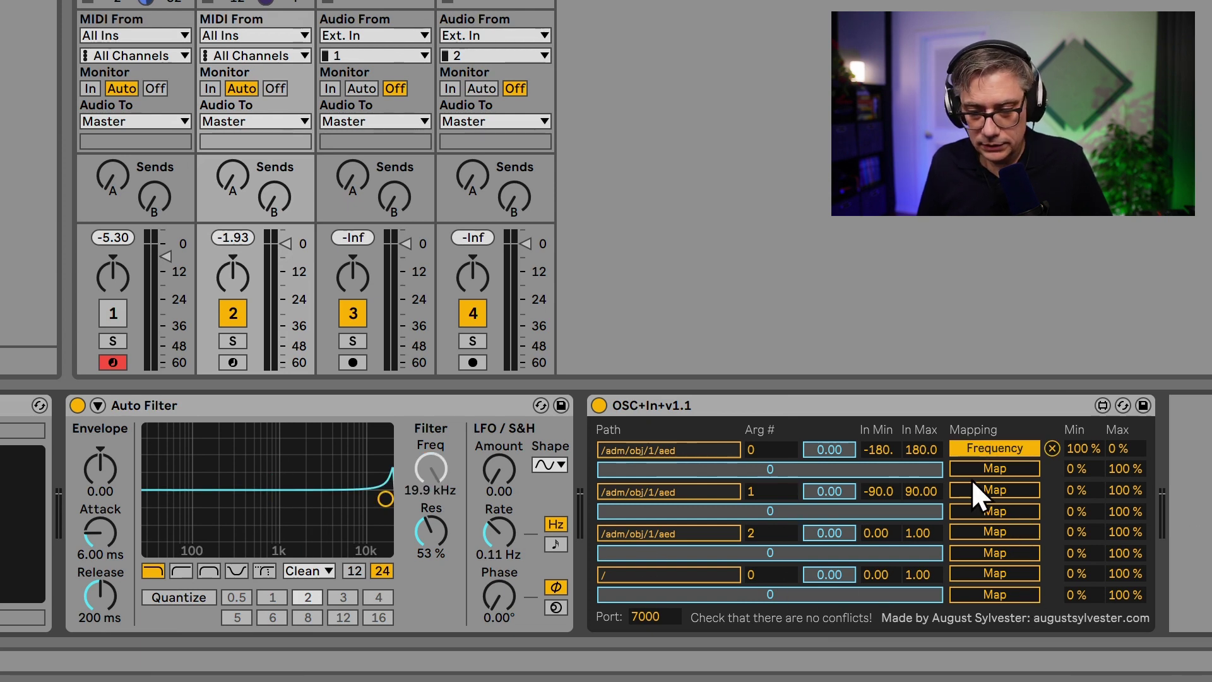
left_click(1006, 486)
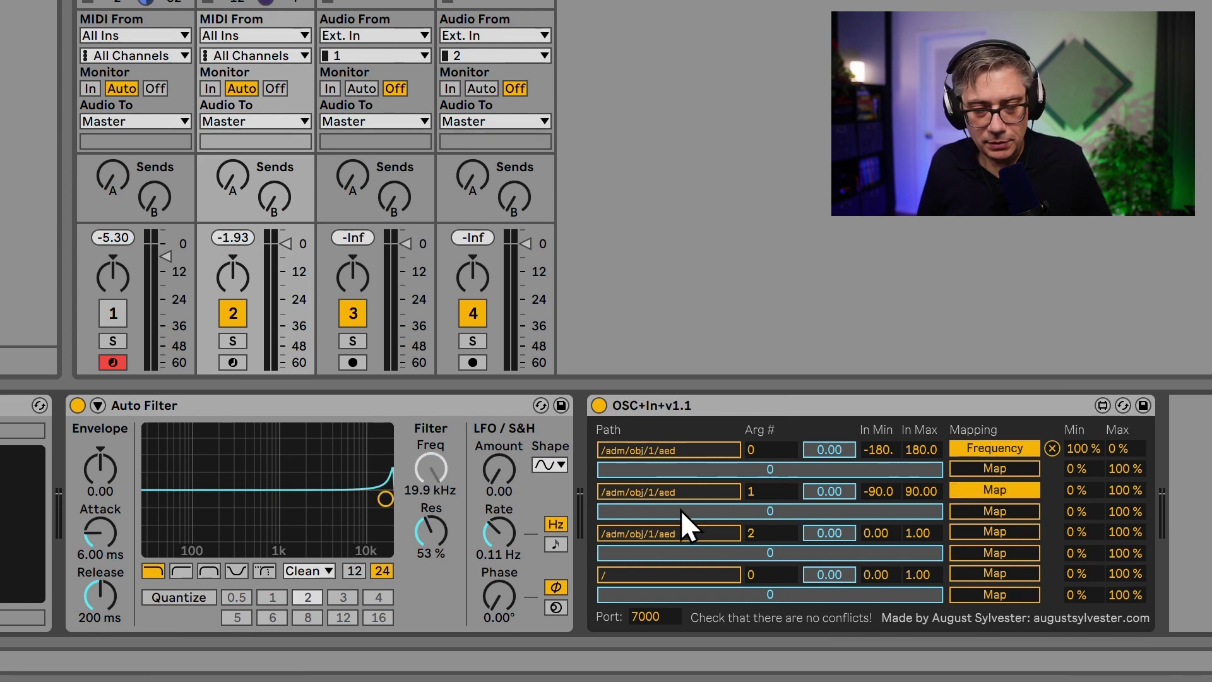
left_click(429, 532)
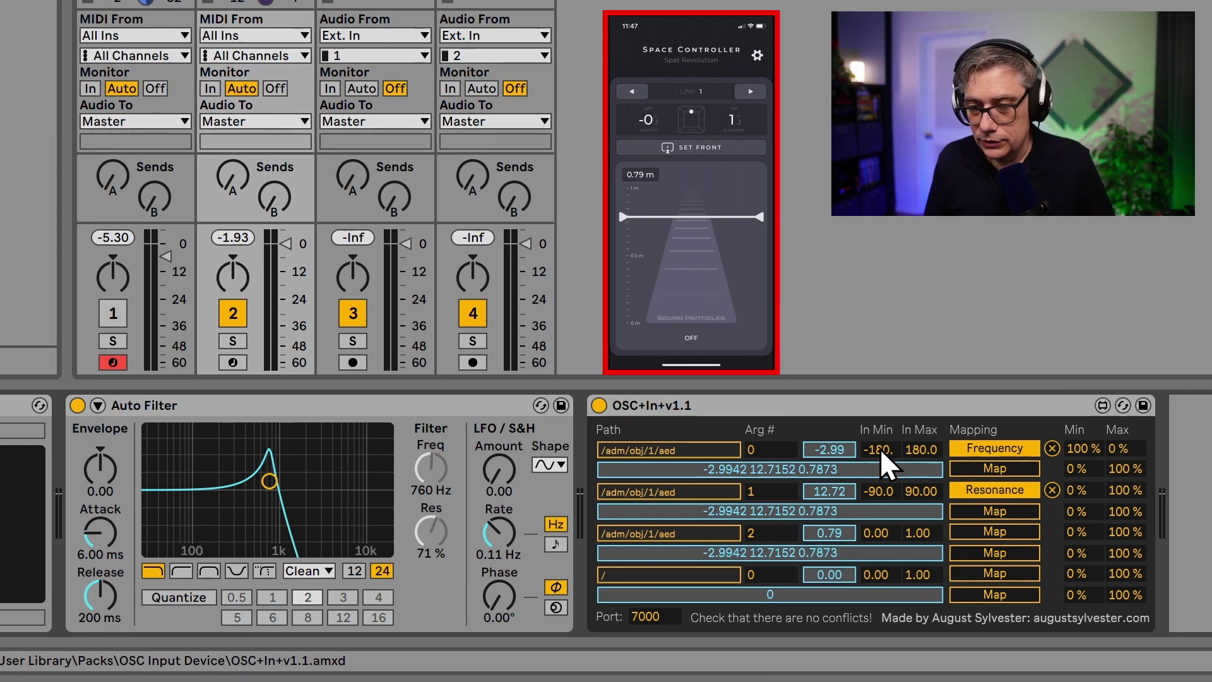
Set row 1's input range to -90 to 90 and row 2's input minimum to 0.
left_click_drag(908, 448, 908, 451)
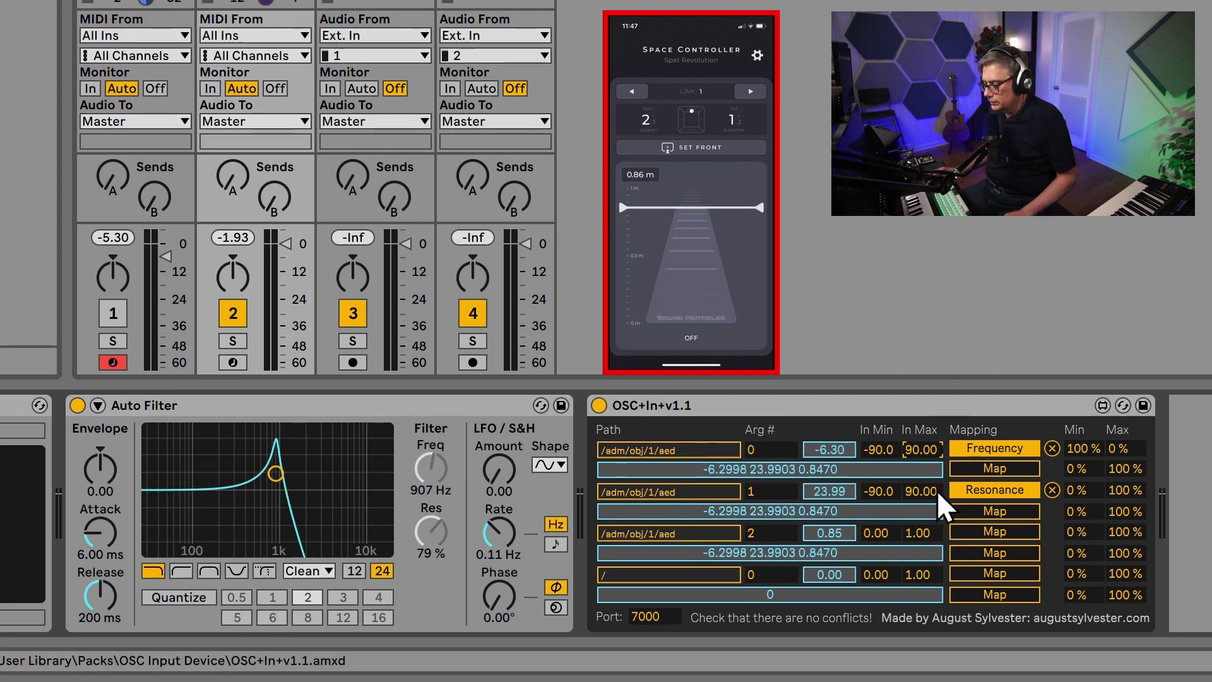
left_click(883, 490)
type("0")
key("Return")
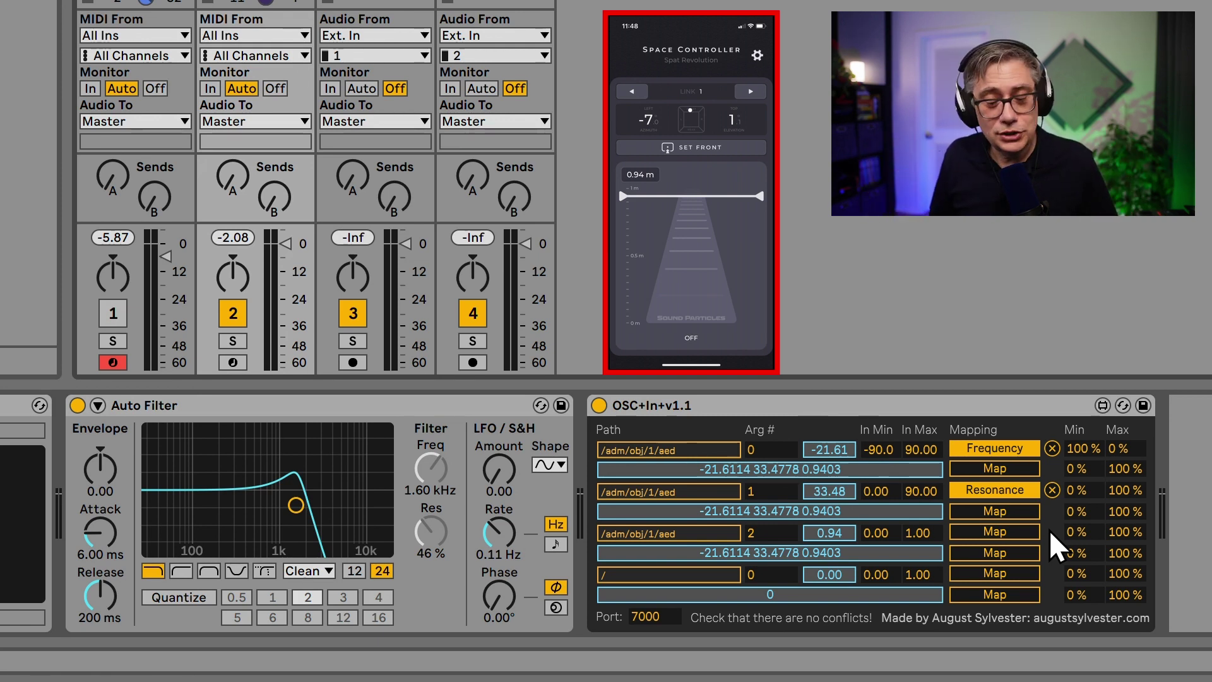
Map the third OSC row to track 2's Track Volume and set its In Max to 1.
left_click(1003, 532)
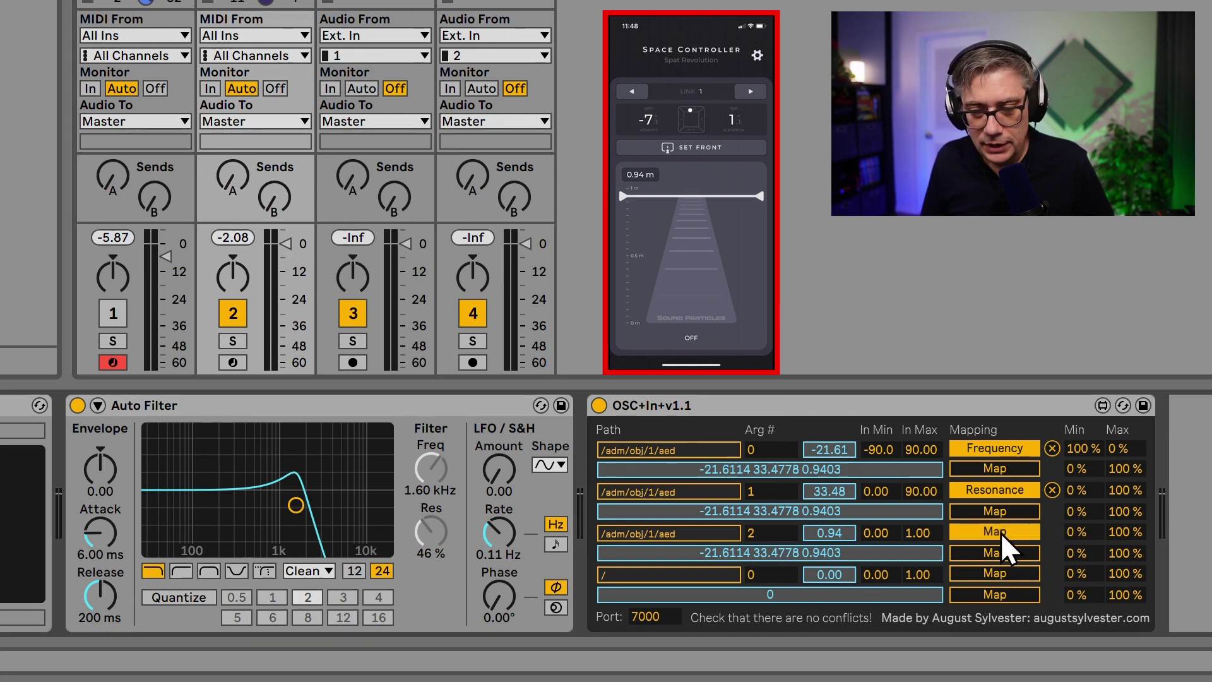
left_click(286, 247)
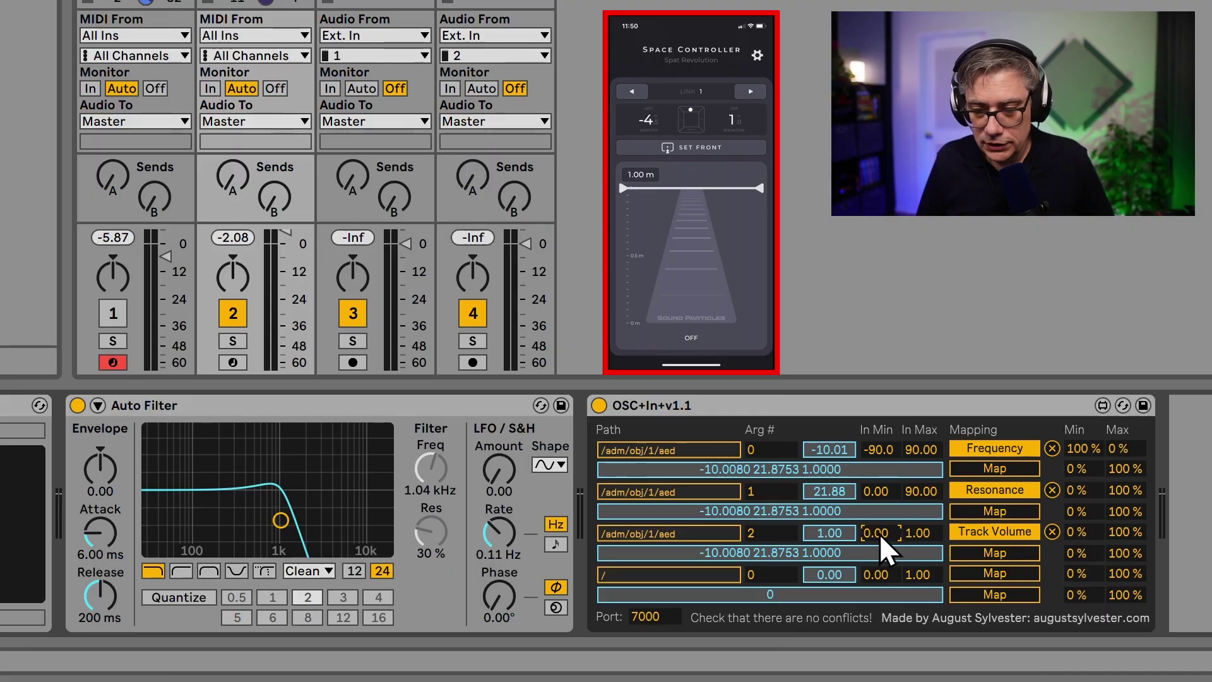
type("-0.")
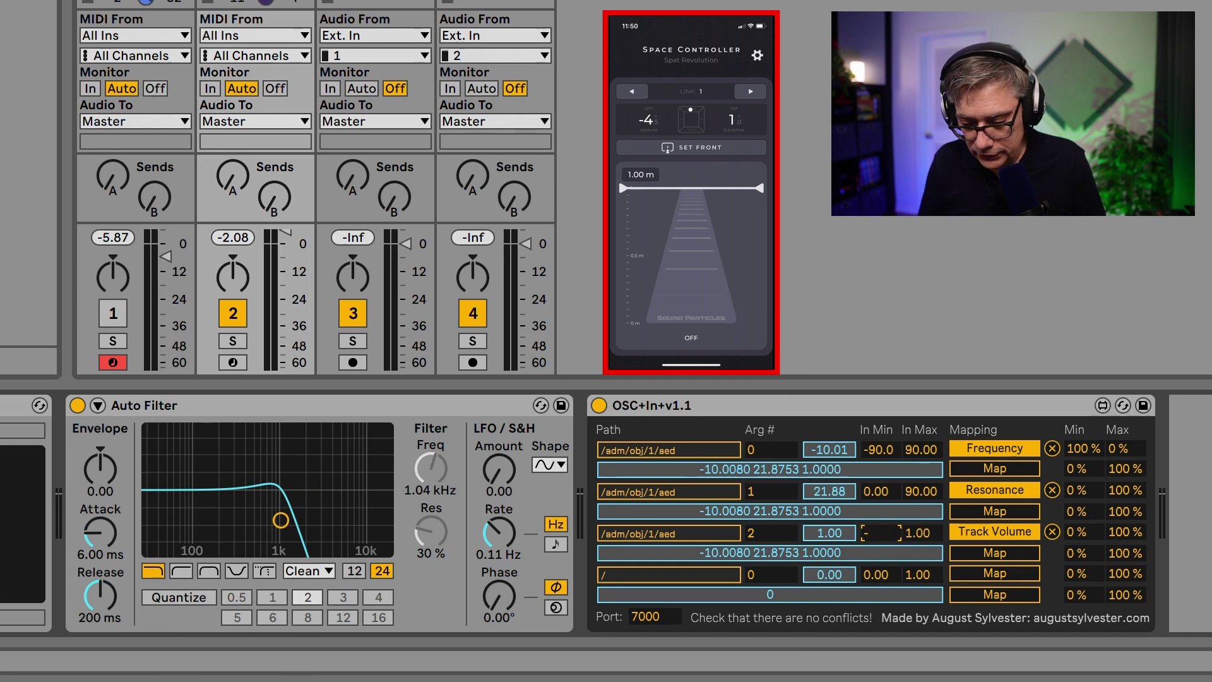
left_click(915, 532)
type("1")
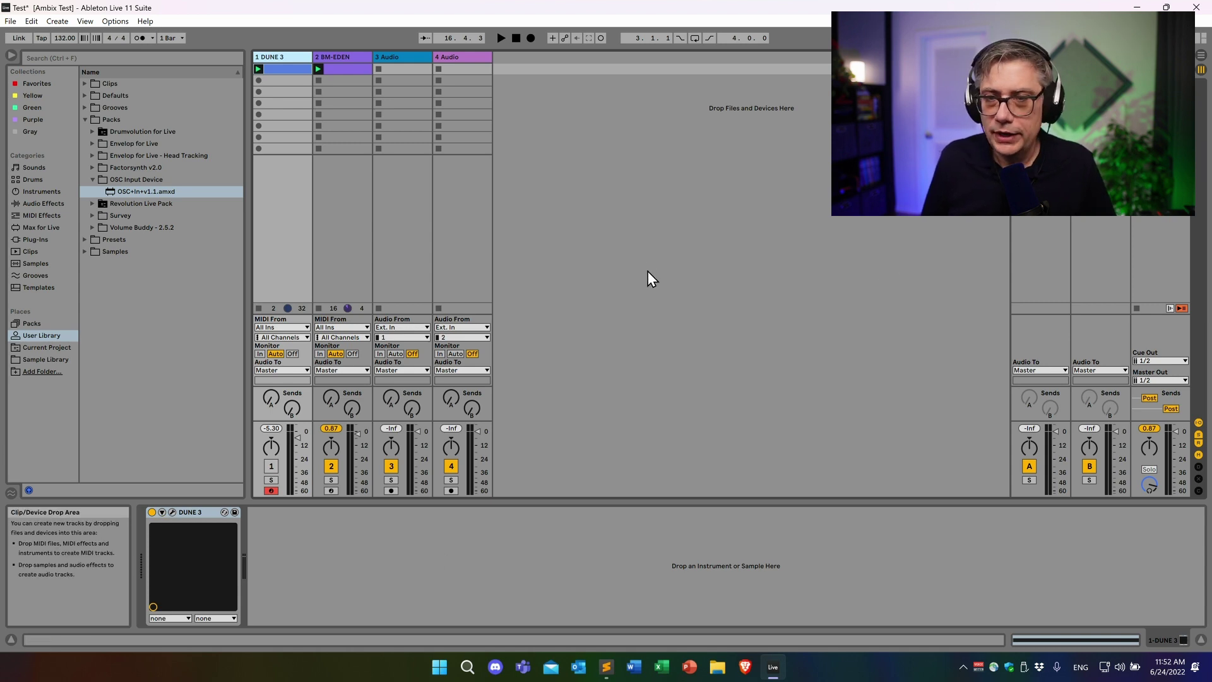
Activate DUNE 3, deactivate BM-EDEN, start playback and show the DUNE 3 plug-in window.
left_click(333, 464)
left_click(276, 466)
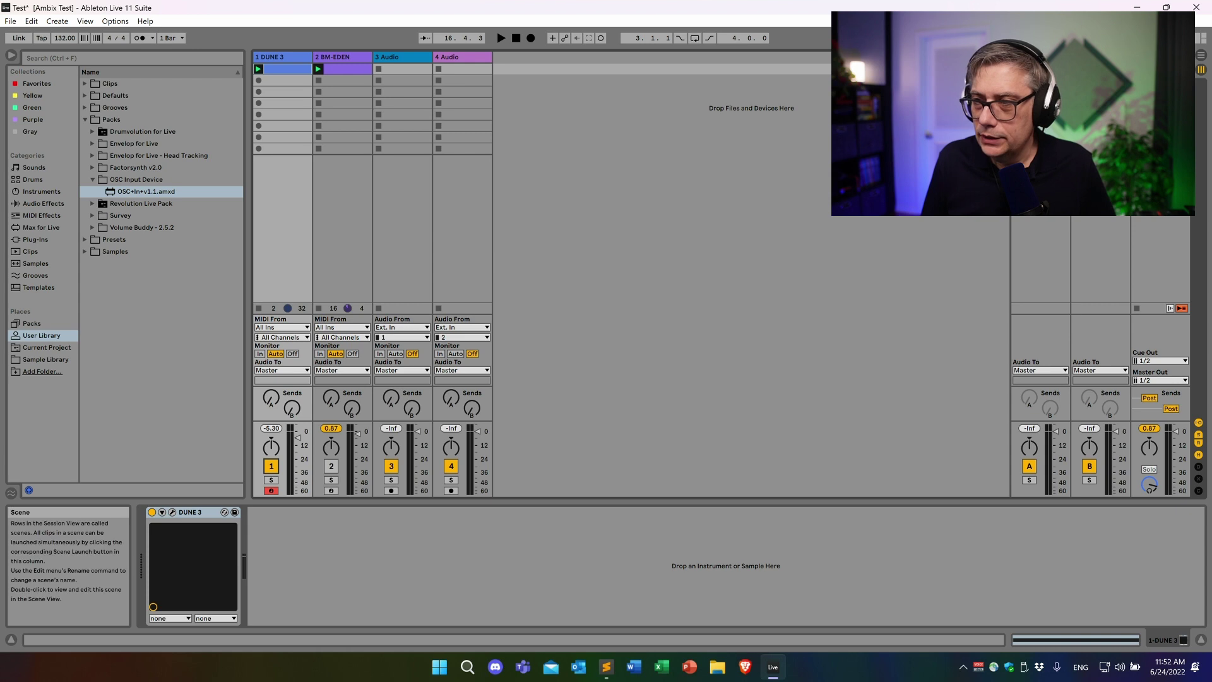
key("space")
left_click(173, 513)
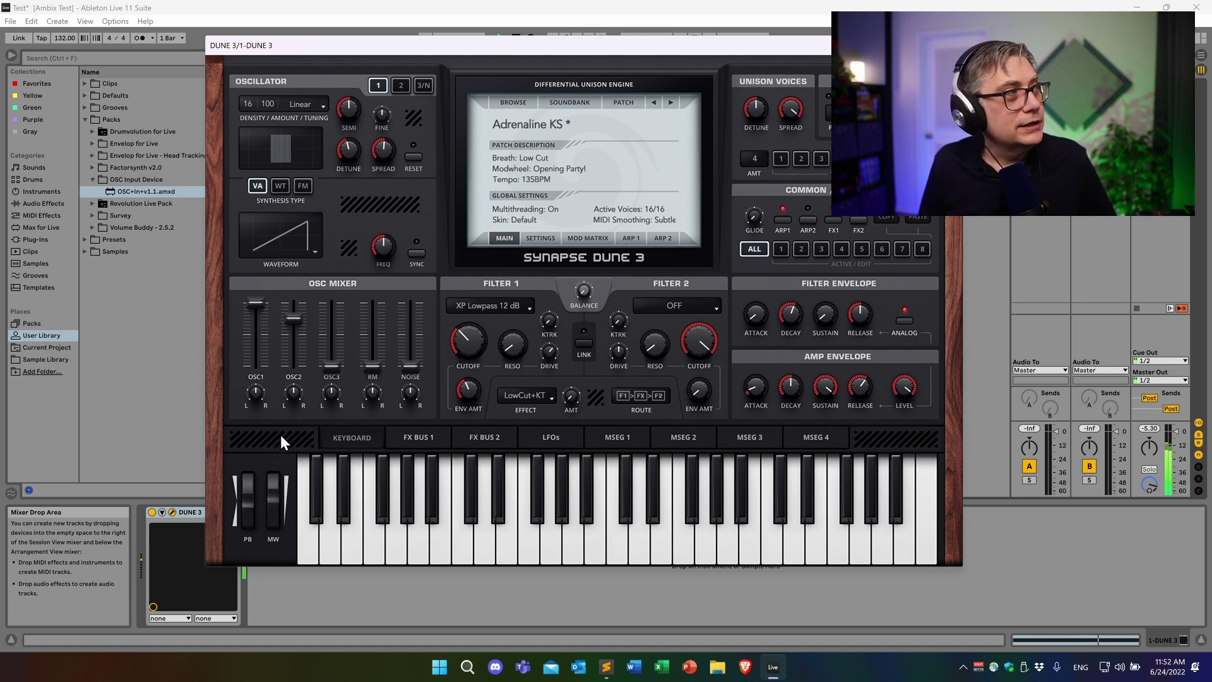
Set Dune 3's Filter 2 type to AM Alpha 24dB, raise RESO, and turn CUTOFF near maximum.
left_click(712, 308)
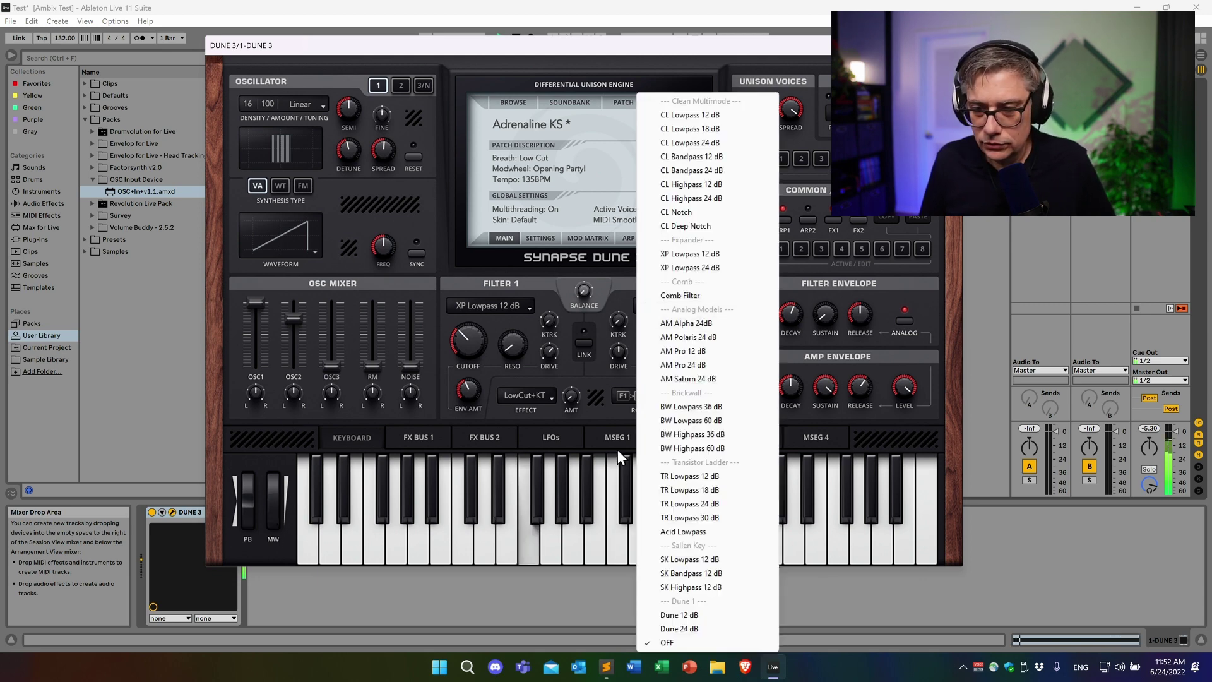
left_click(700, 323)
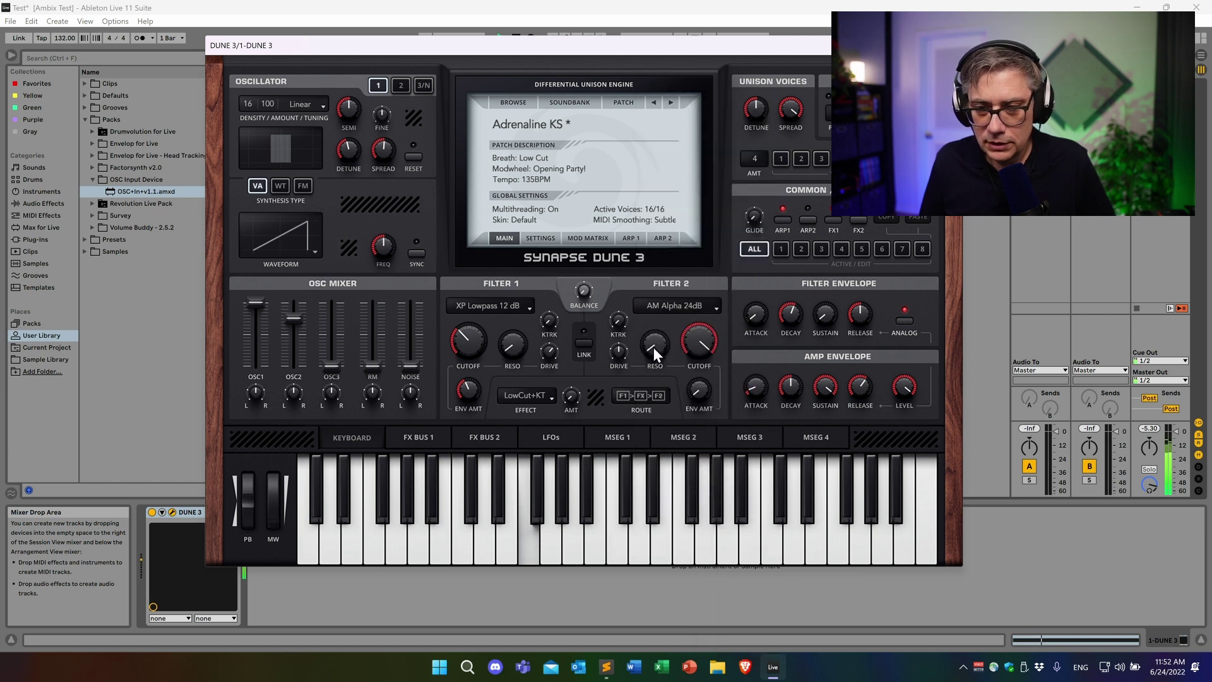
left_click_drag(659, 343, 662, 293)
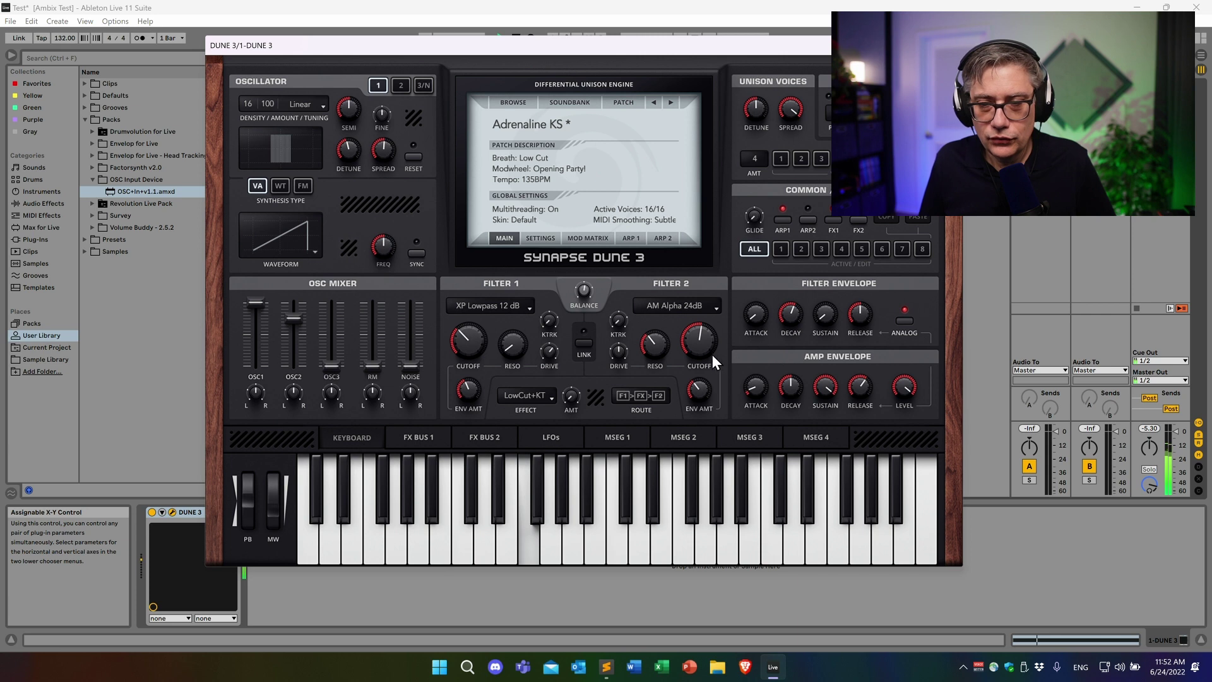
left_click_drag(696, 328, 703, 275)
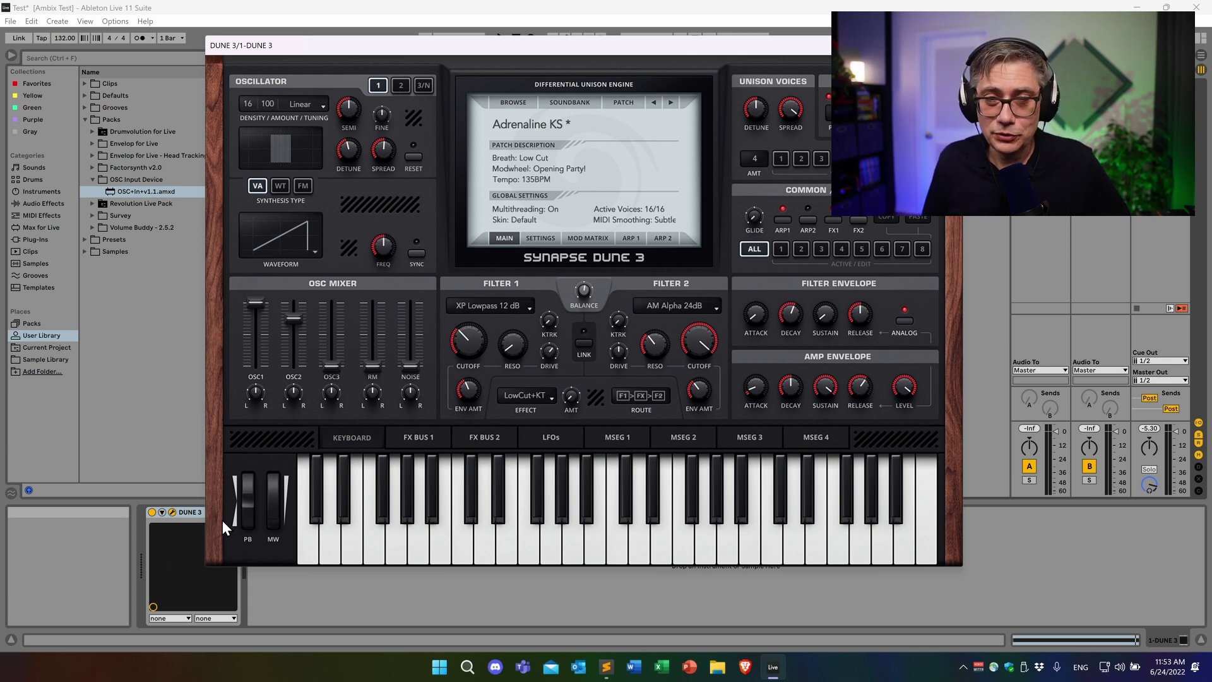
Add MW, Filter Balance and Filter 2 Cutoff to the DUNE 3 device's exposed parameters, then close the plug-in.
left_click_drag(431, 44, 528, 40)
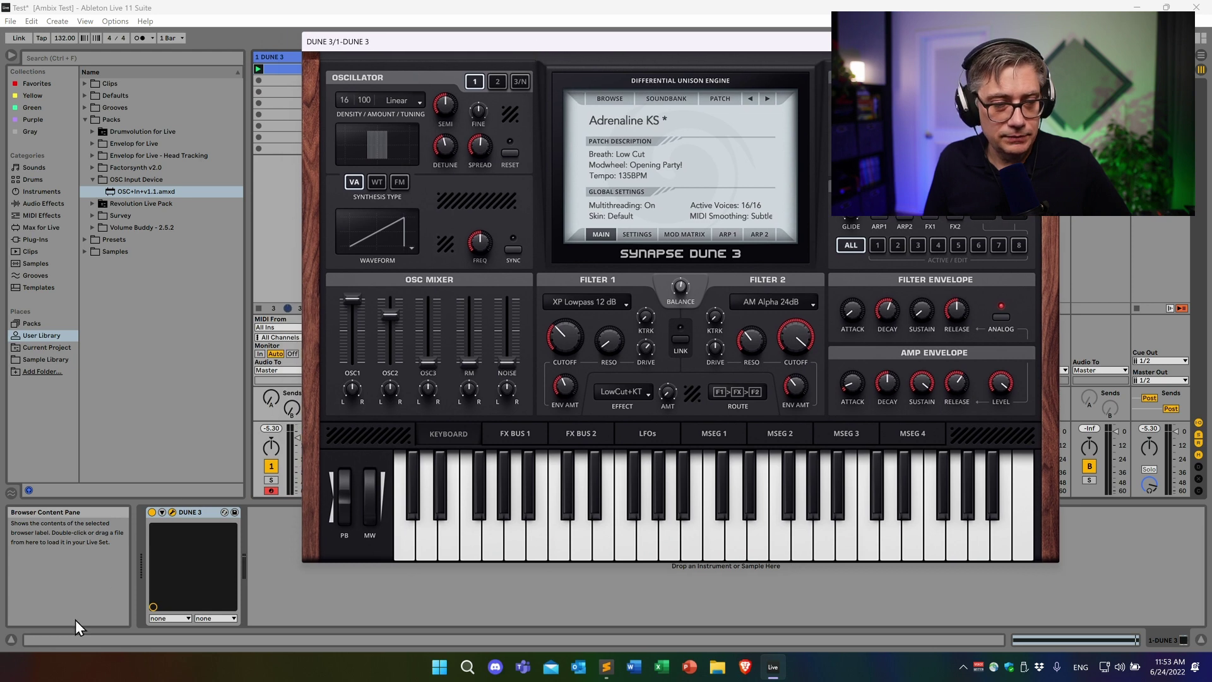
left_click(162, 513)
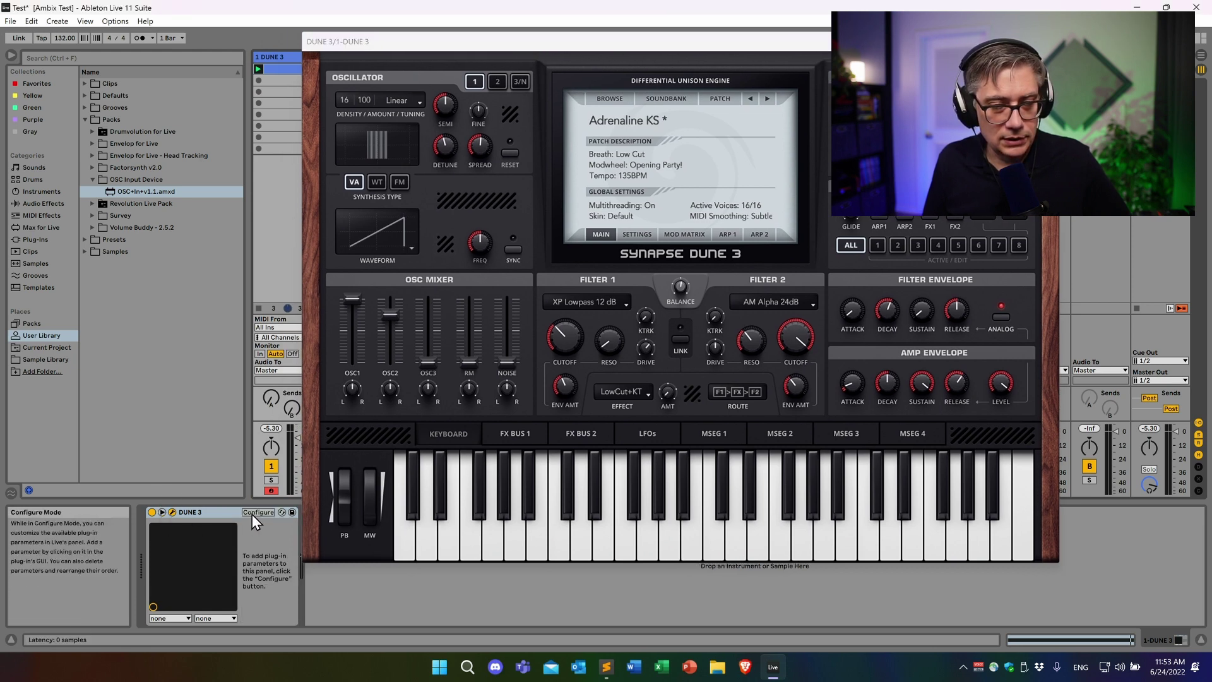
left_click_drag(638, 41, 670, 32)
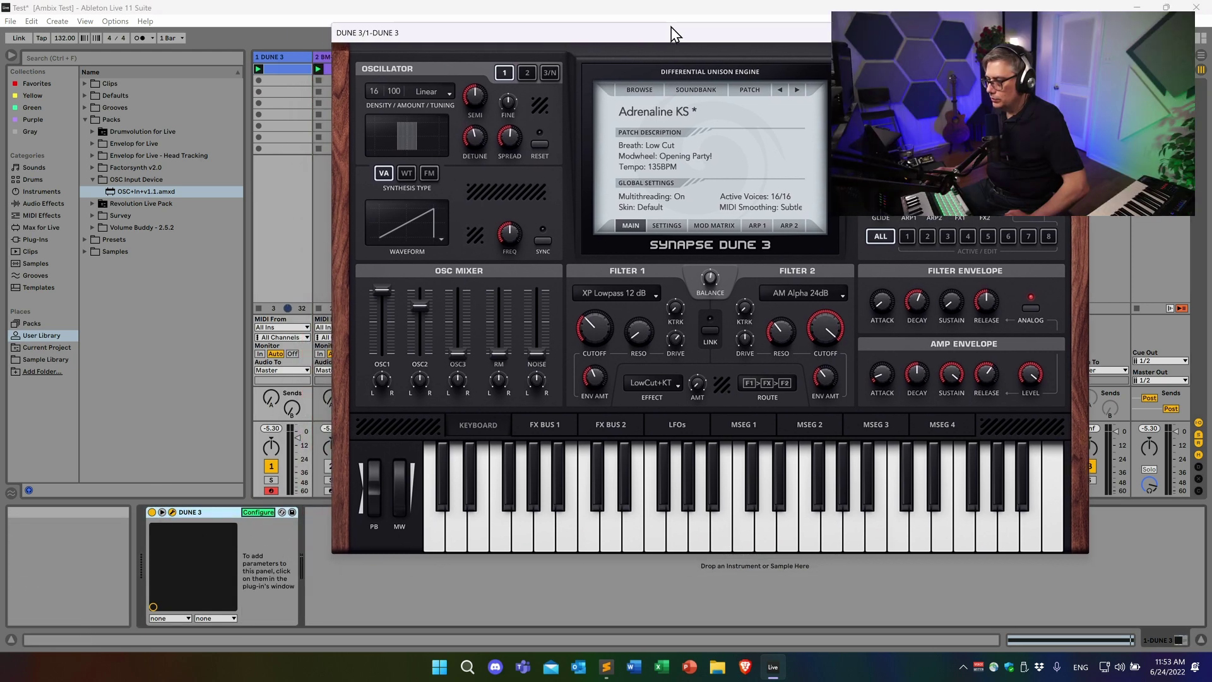
left_click(402, 495)
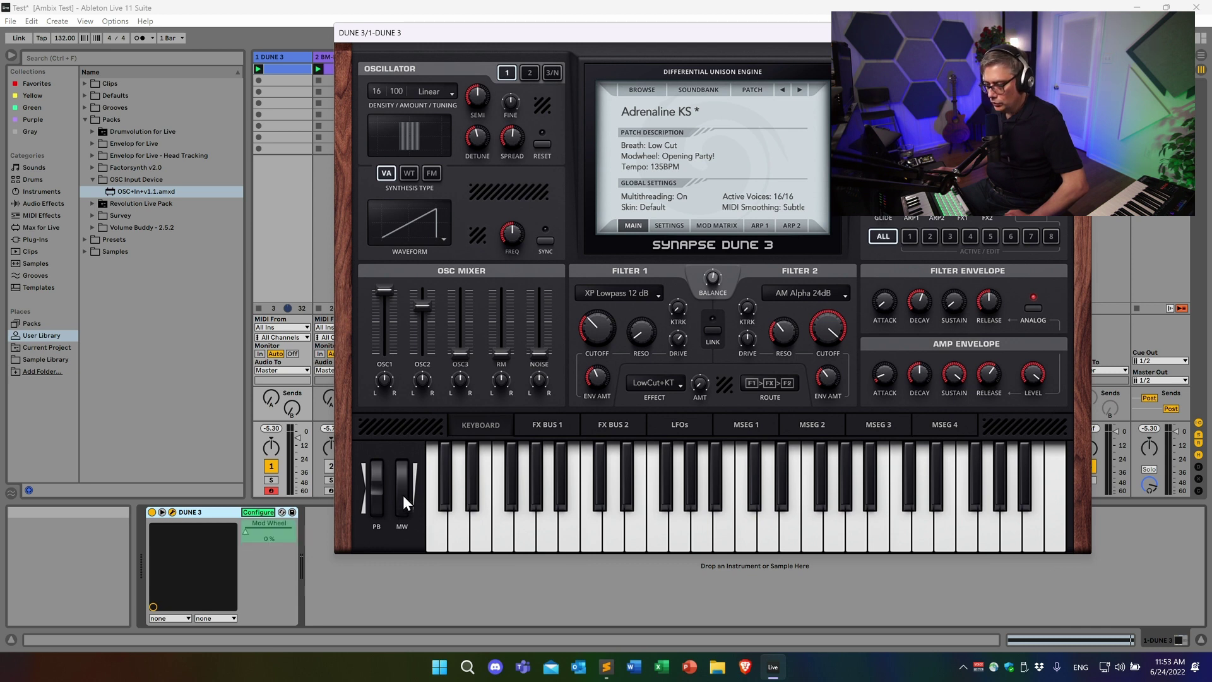
left_click(708, 276)
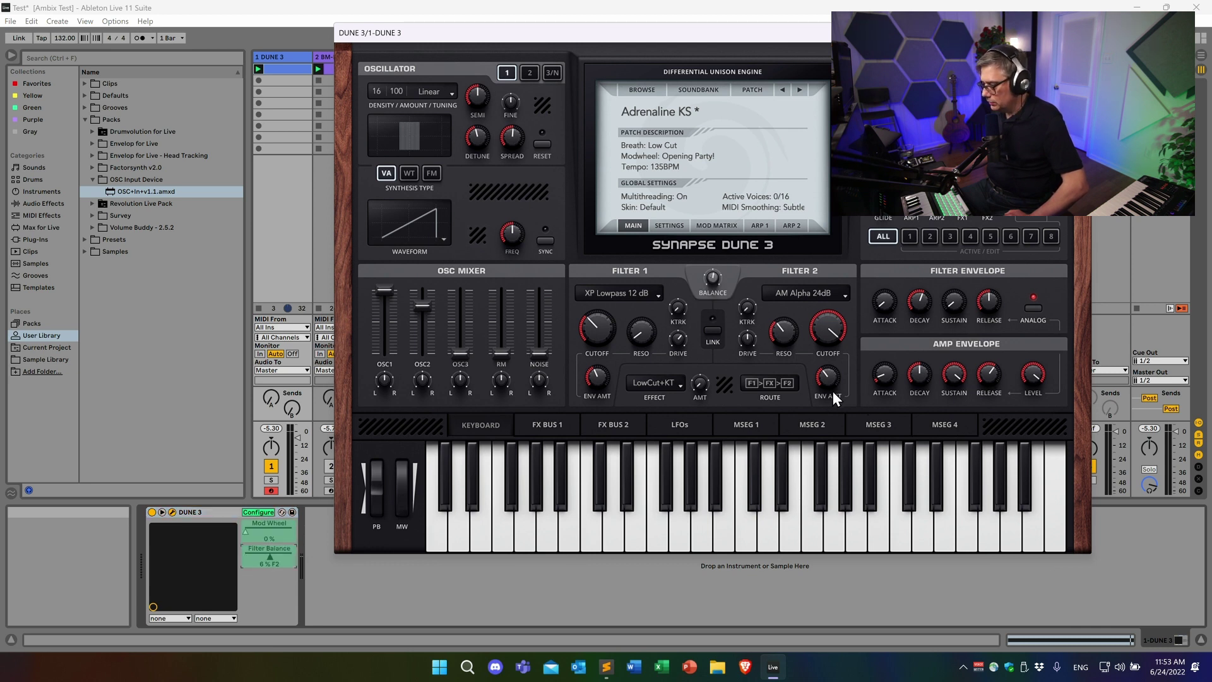
left_click(829, 334)
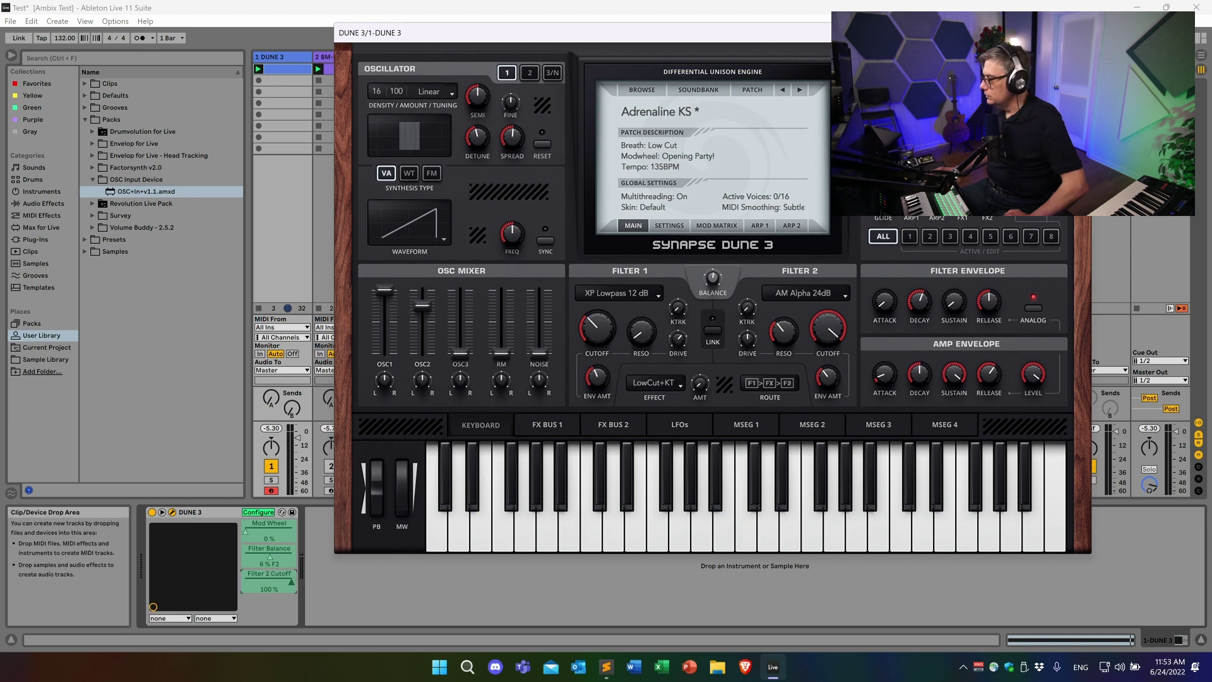
key("ctrl+alt+p")
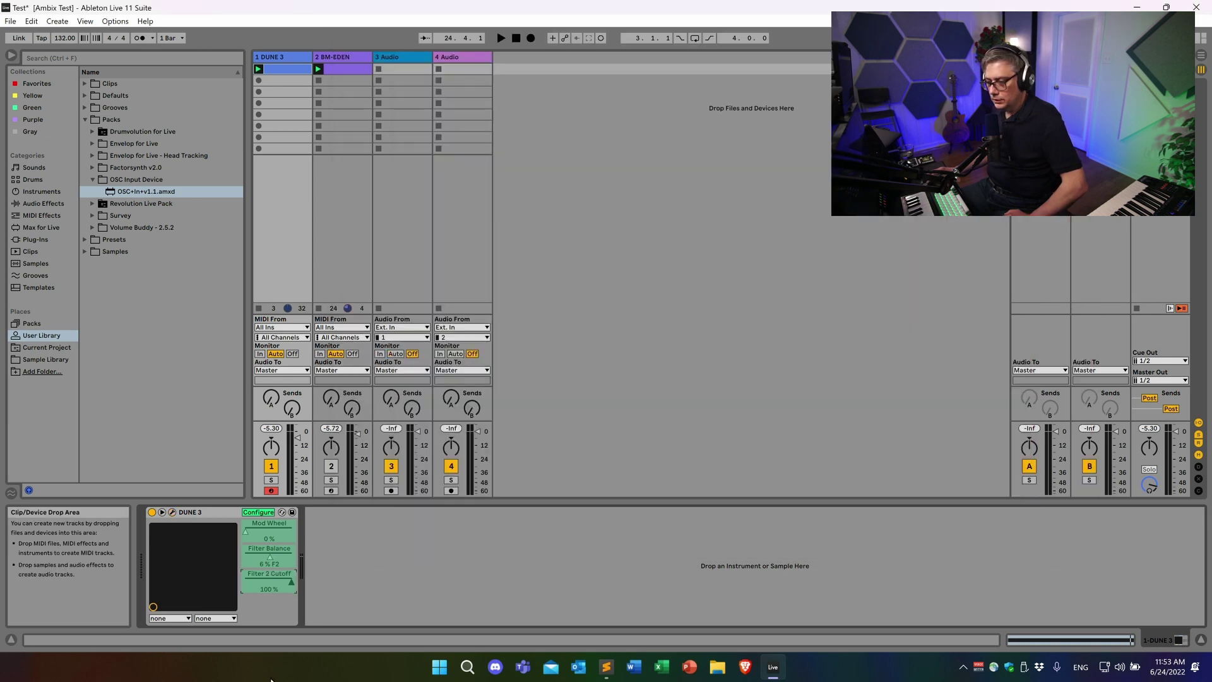
Add OSC+In v1.1 after DUNE 3 and set its first Path to /adm/obj/2/aed.
left_click(264, 514)
left_click_drag(139, 191, 781, 632)
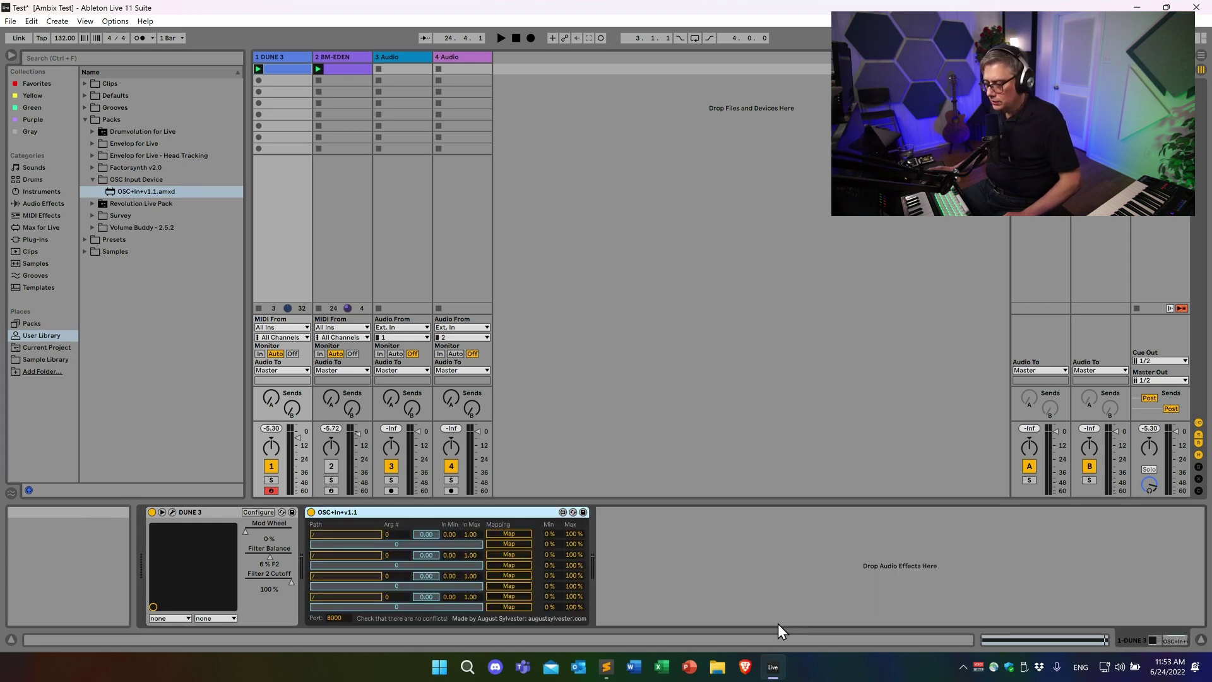
left_click(332, 534)
type("amd/o")
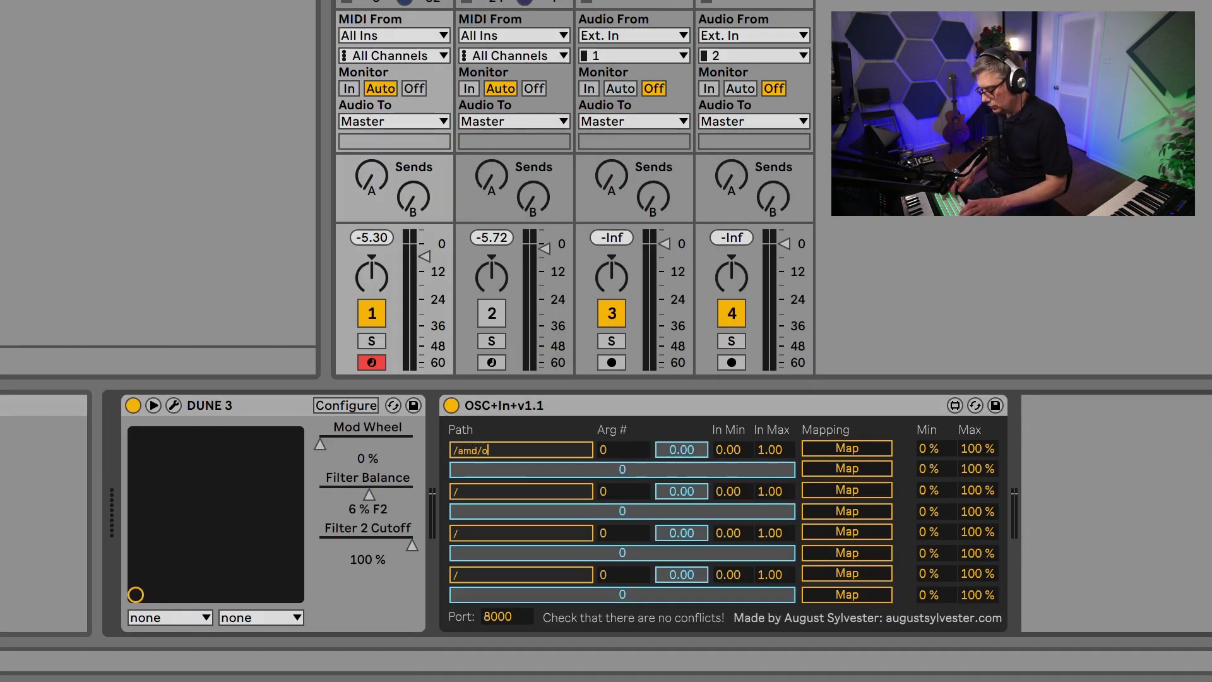
type("bj/2")
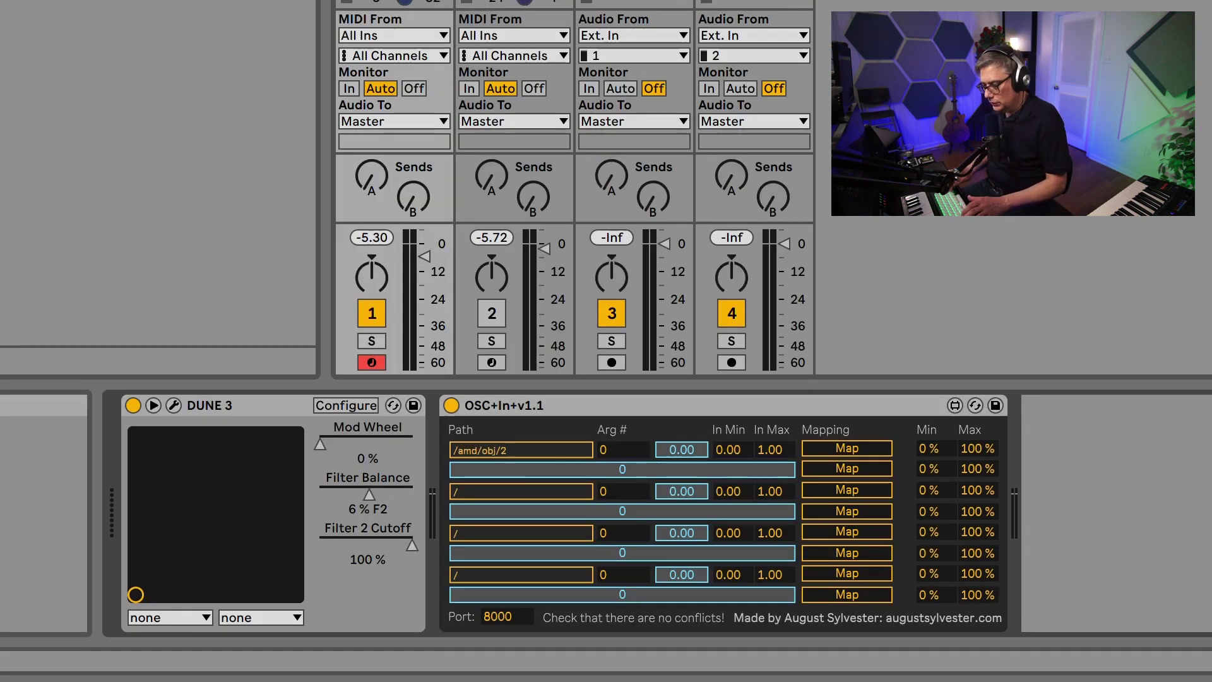
type("/aed")
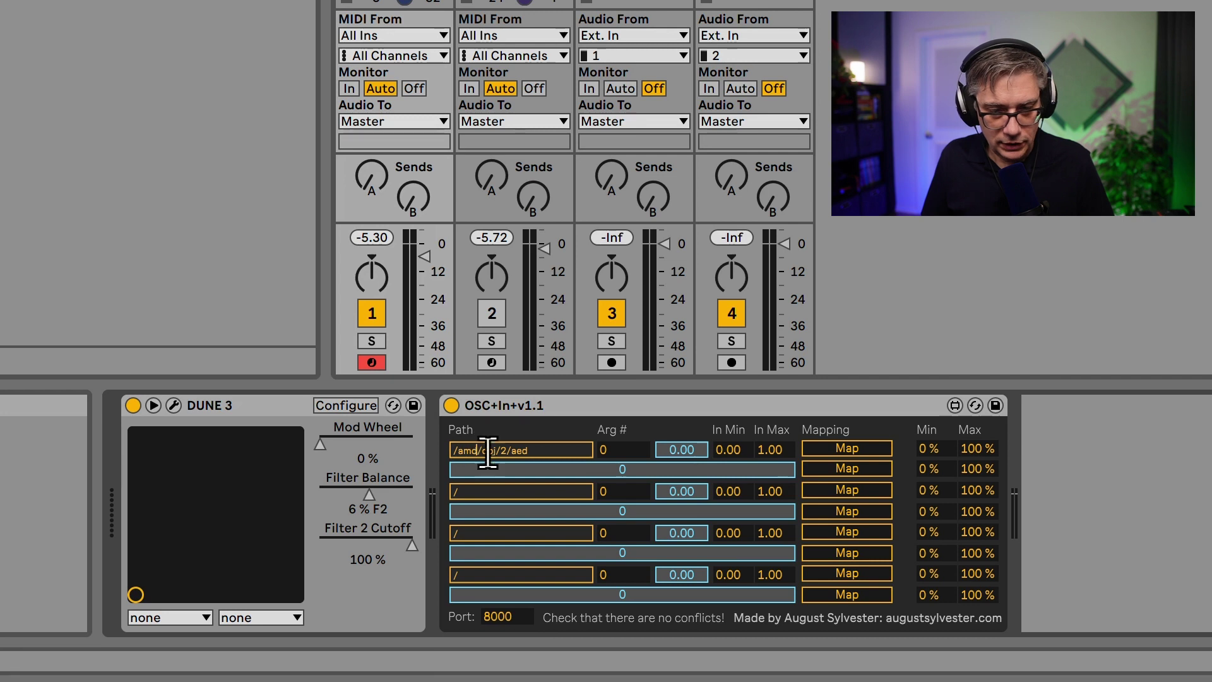
key("Left")
key("Left")
key("Left")
key("Left")
key("Left")
key("Left")
key("Left")
key("Left")
key("Left")
key("Left")
key("BackSpace")
key("BackSpace")
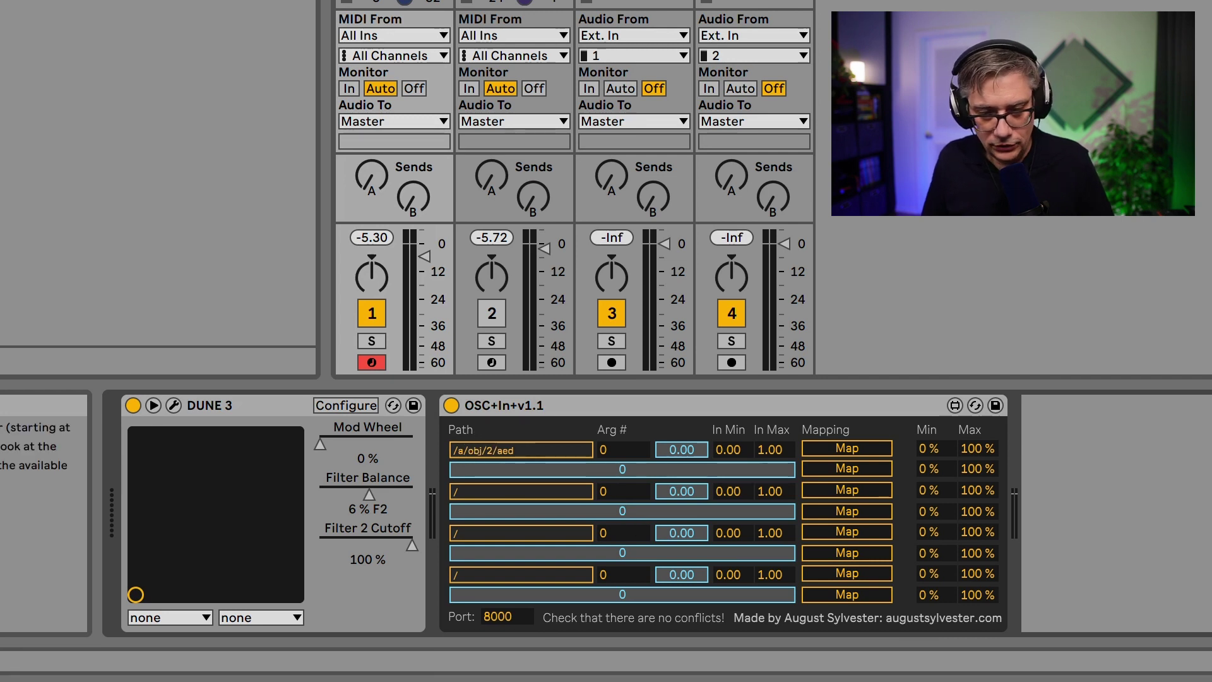
type("dm")
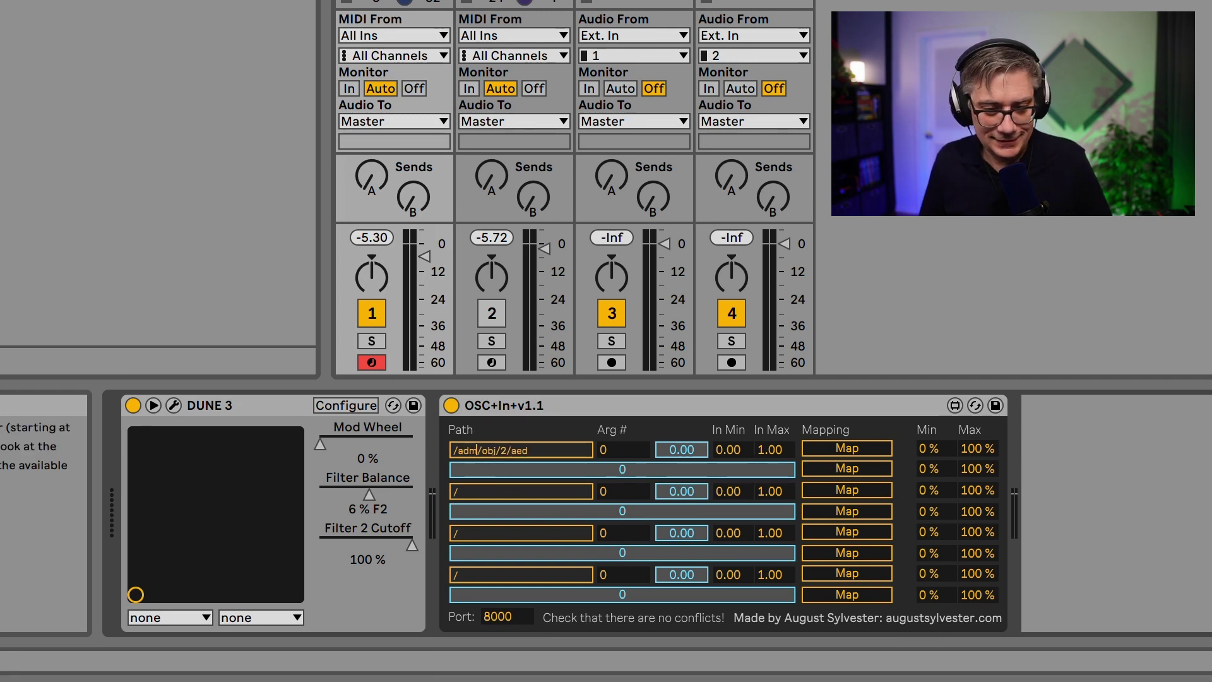
Set the second and third Paths to /adm/obj/2/aed and row 2's Arg # to 1.
left_click(505, 492)
type("adm/obj/2/aed")
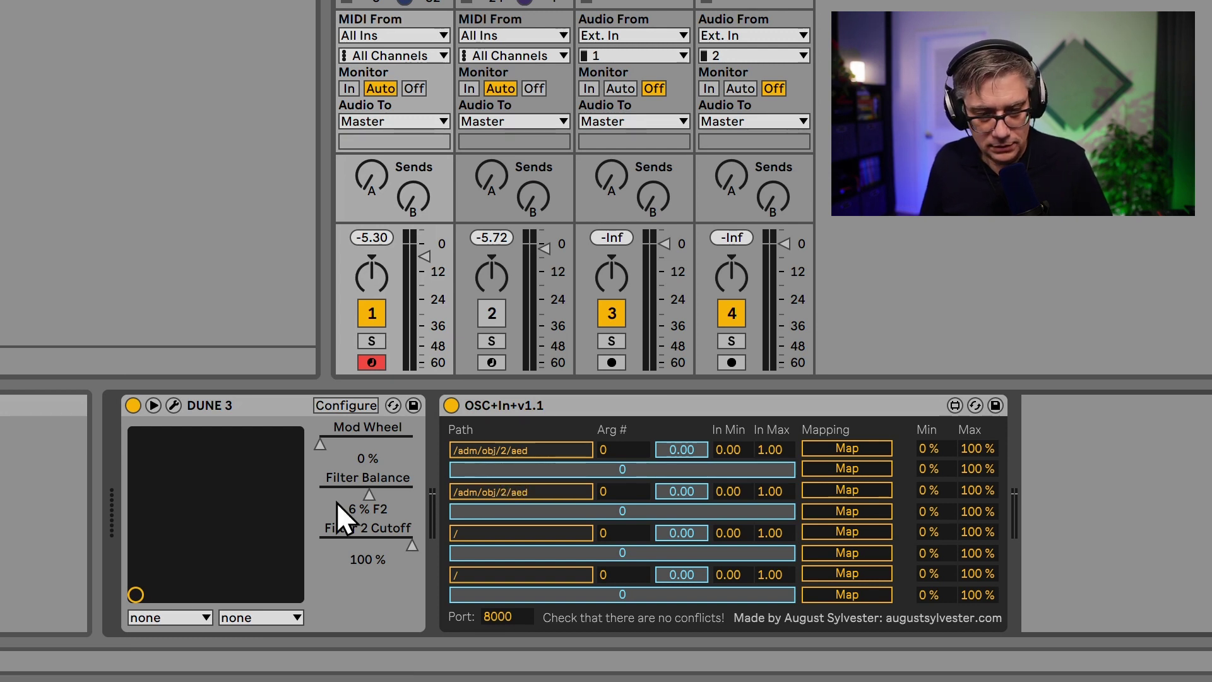
left_click(482, 533)
type("adm/")
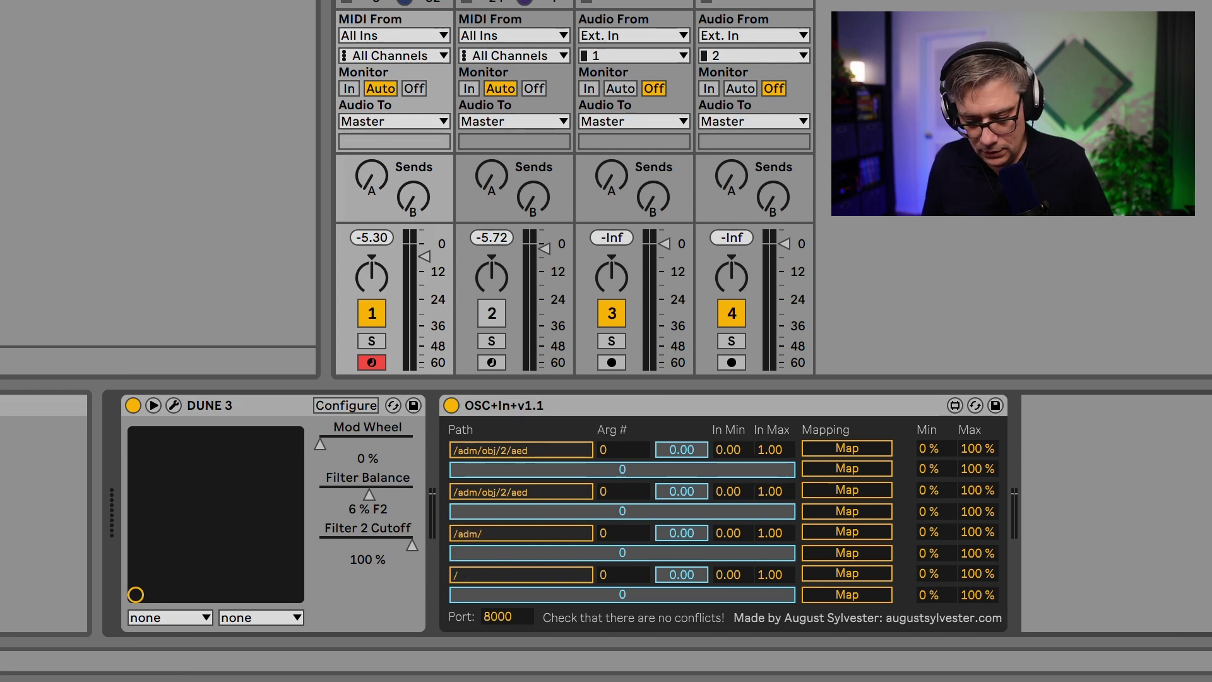
type("obj/2/aed")
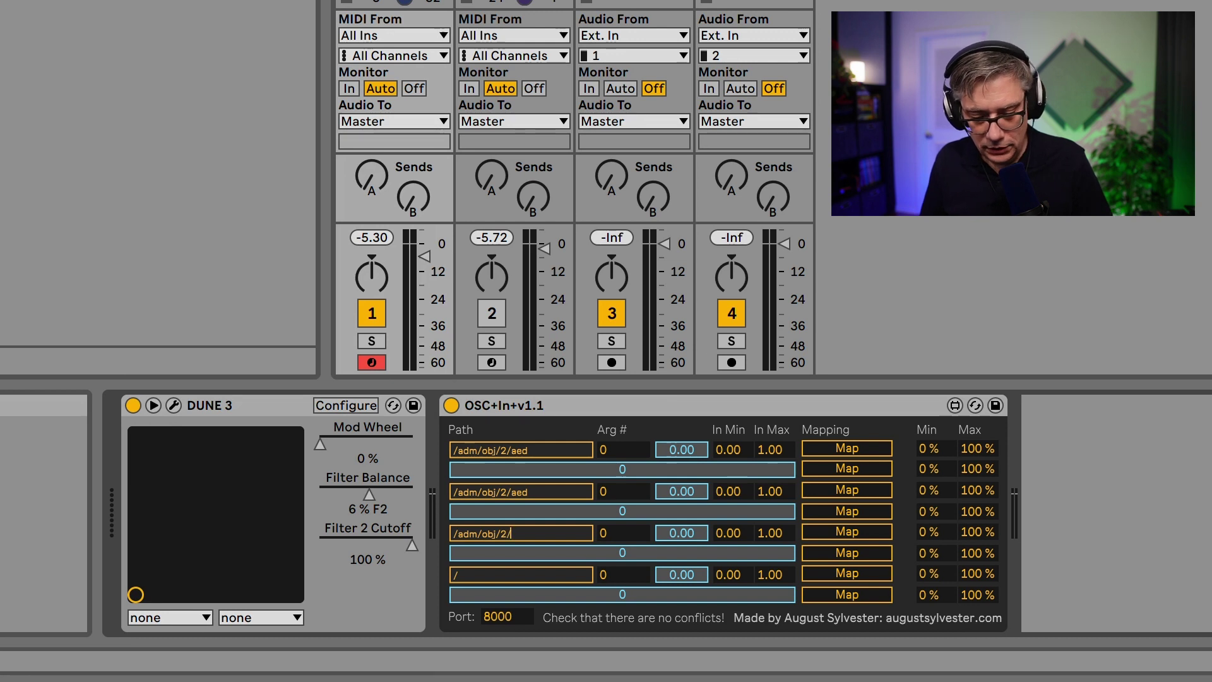
left_click(616, 491)
type("1")
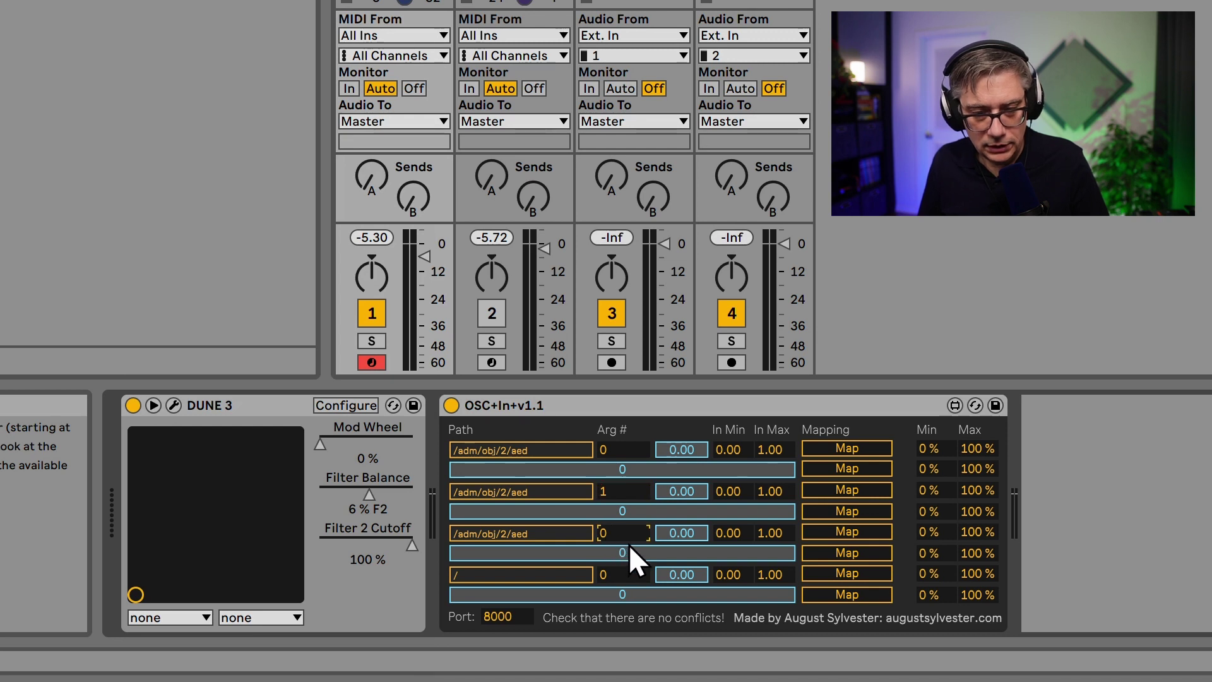
type("2")
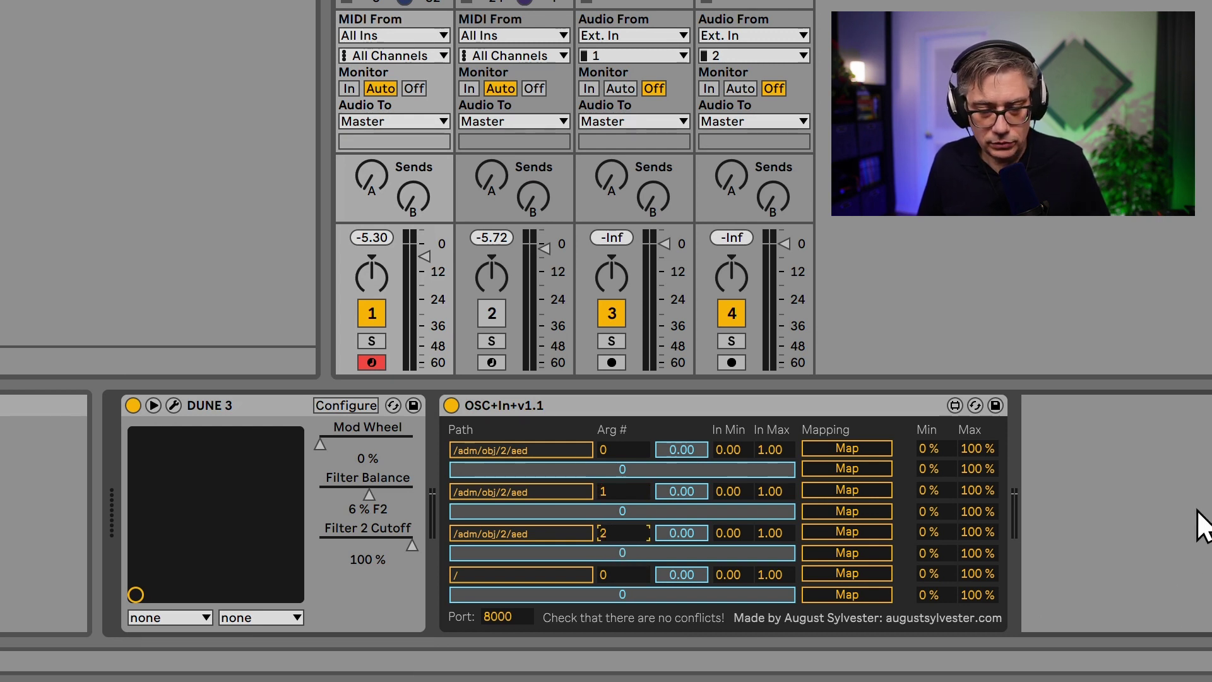
Set row 1's input range to -180 to 180 and row 2's to -90 to 90.
left_click(731, 447)
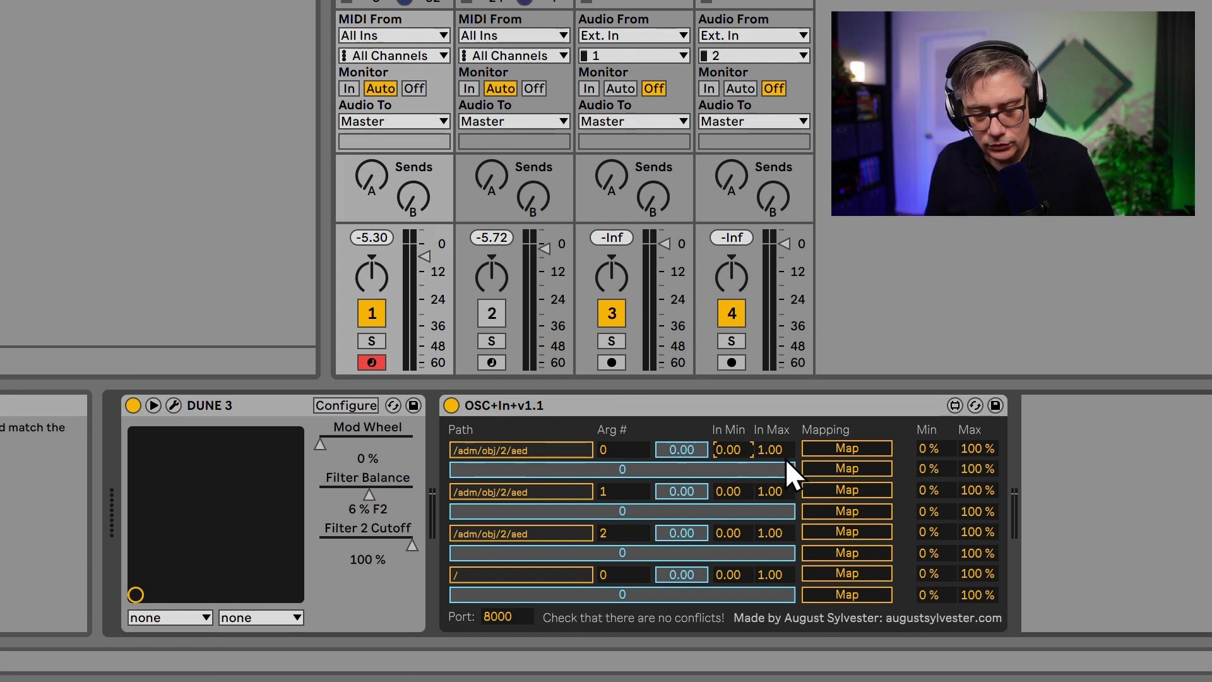
key("BackSpace")
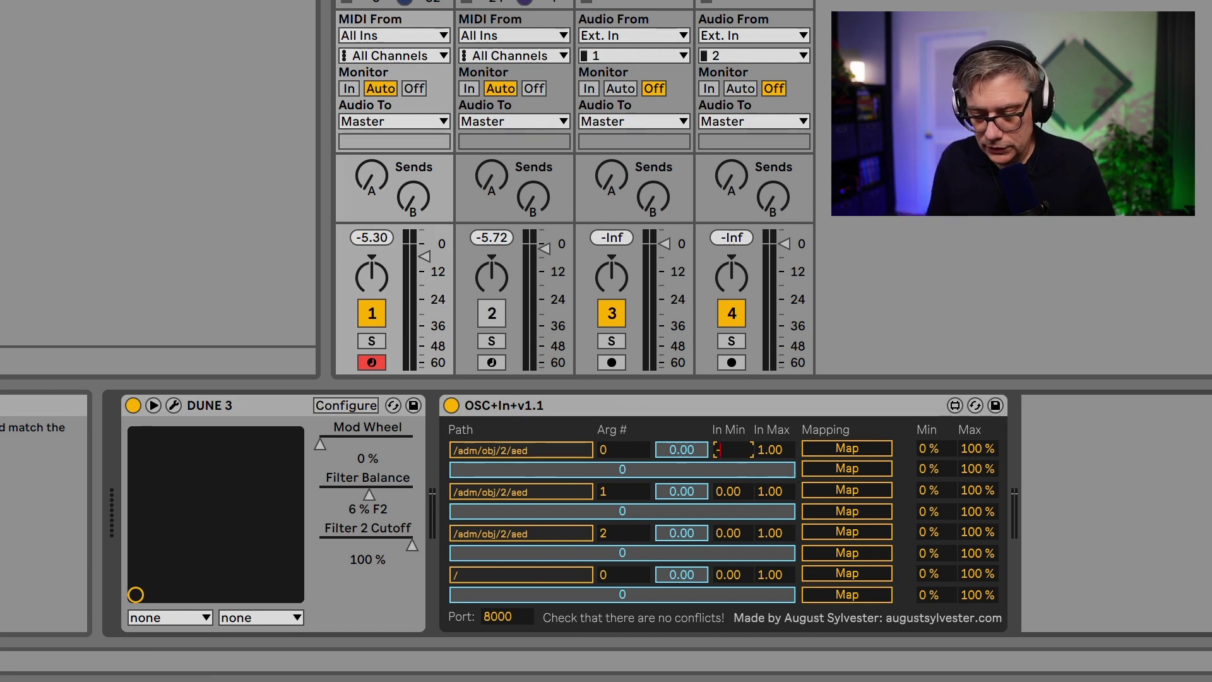
type("-180")
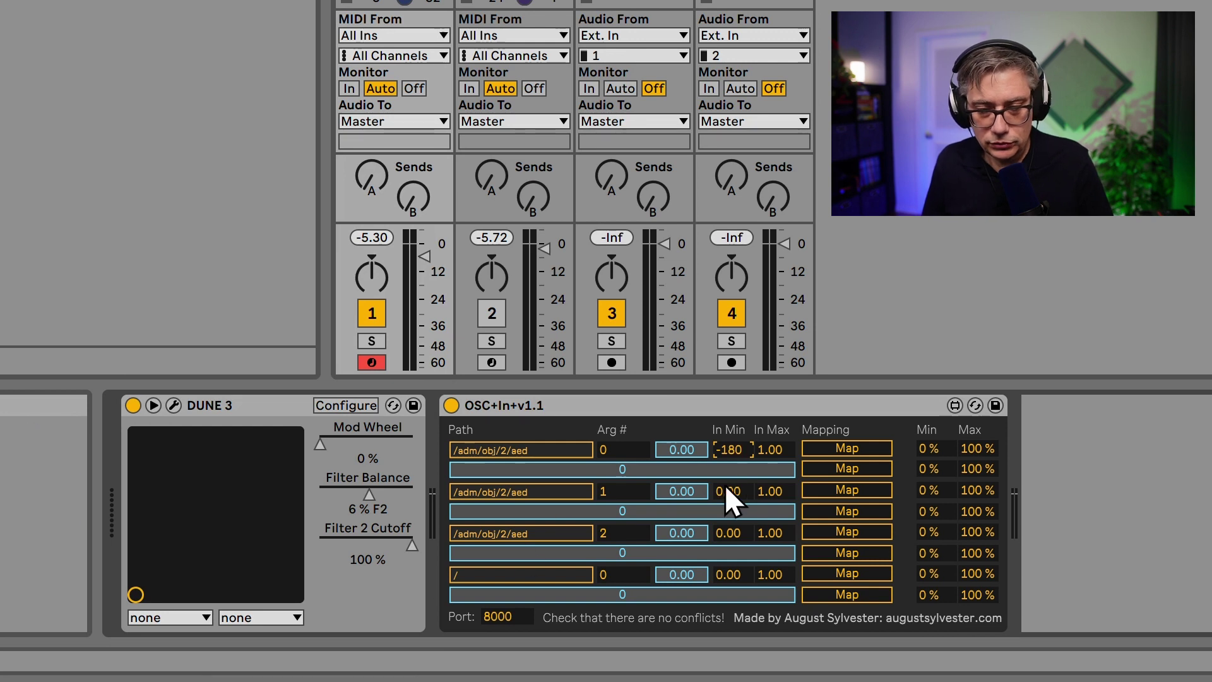
type("180")
left_click(735, 490)
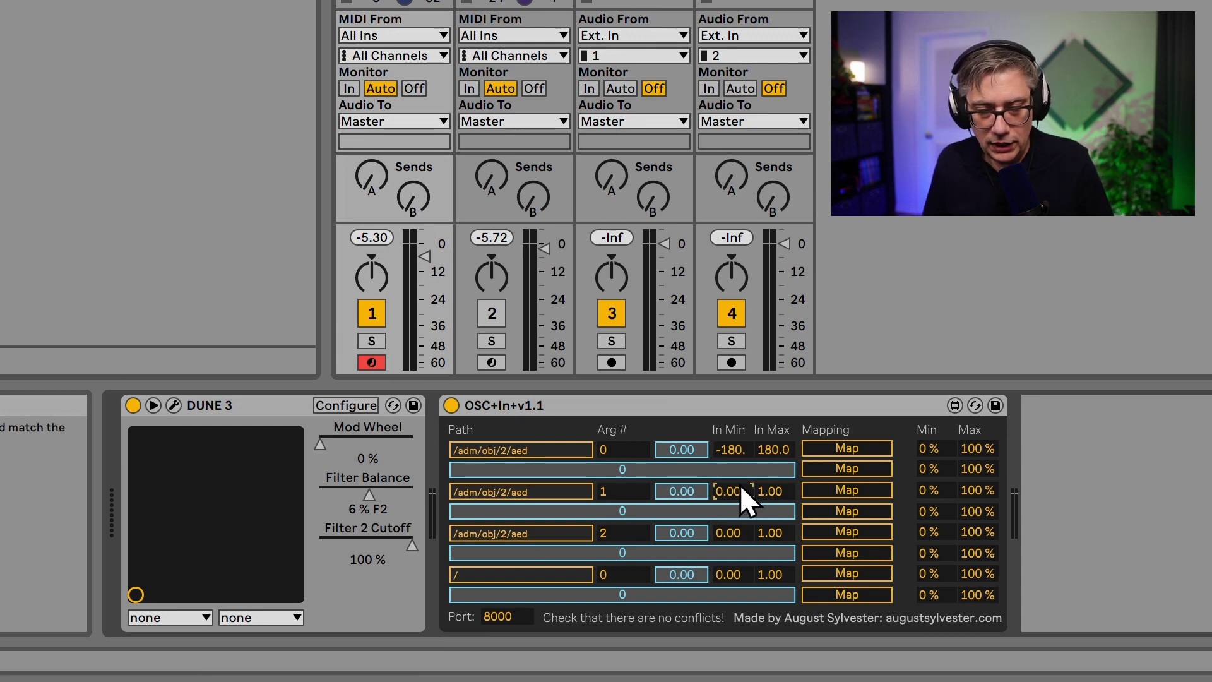
key("BackSpace")
type("-90")
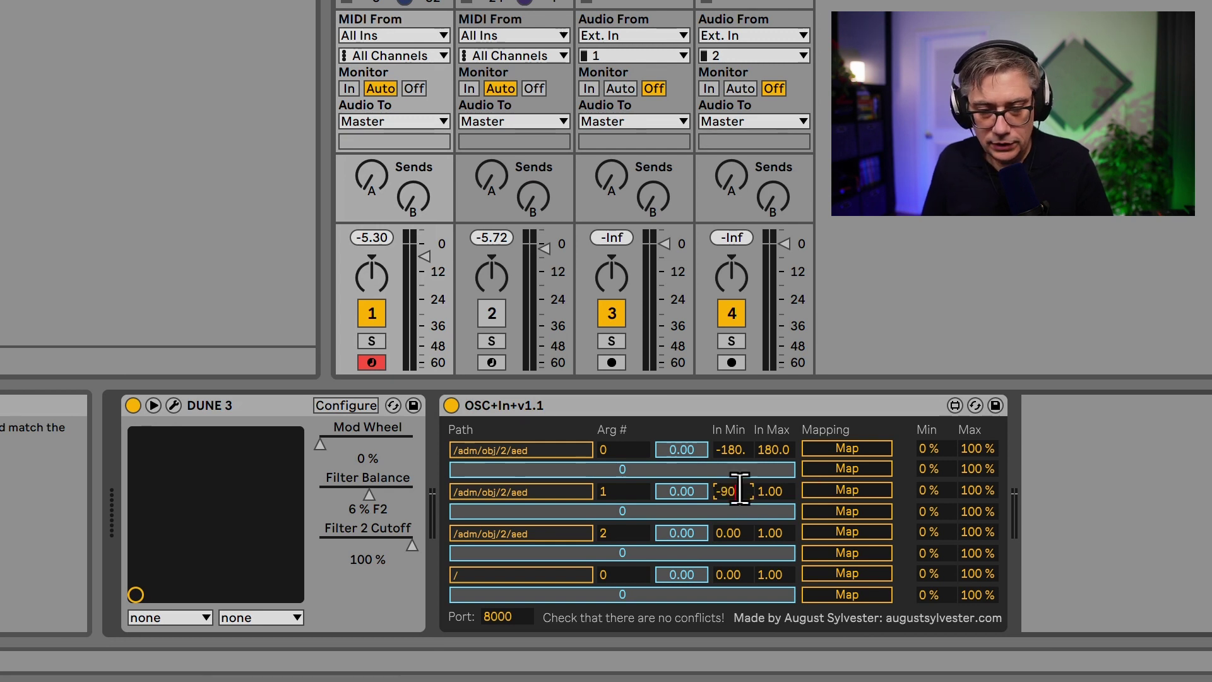
type("90")
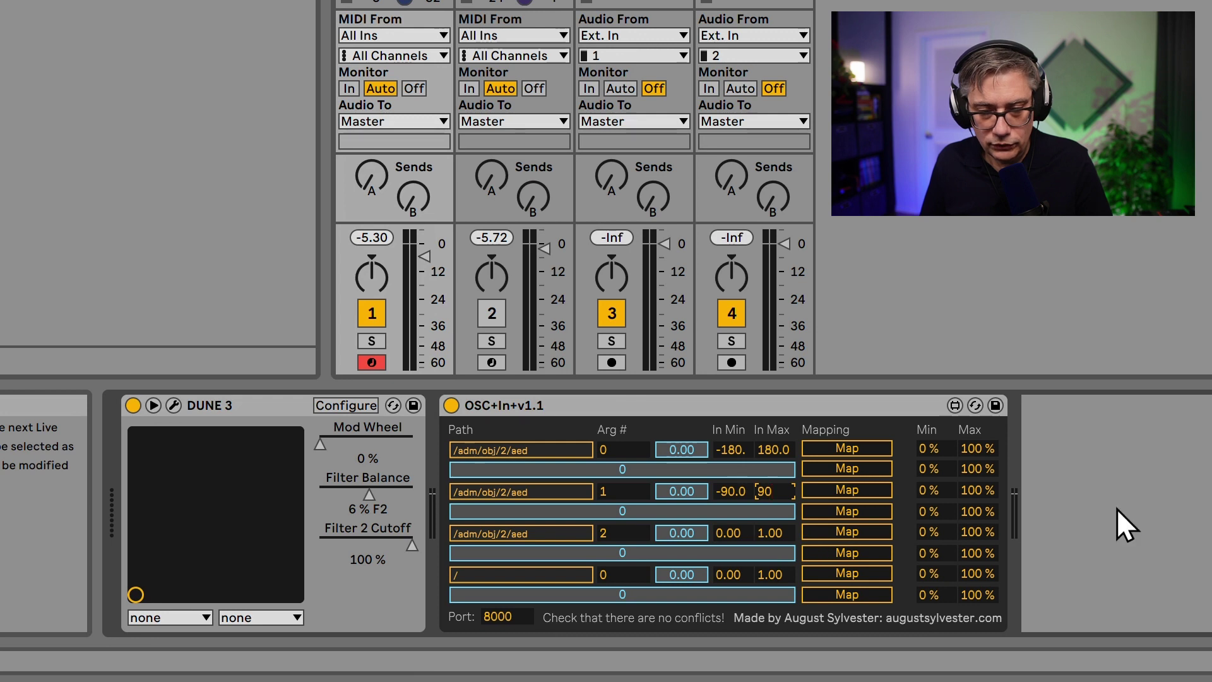
Invert row 1's output range with Min 100% and Max 0%.
left_click(924, 449)
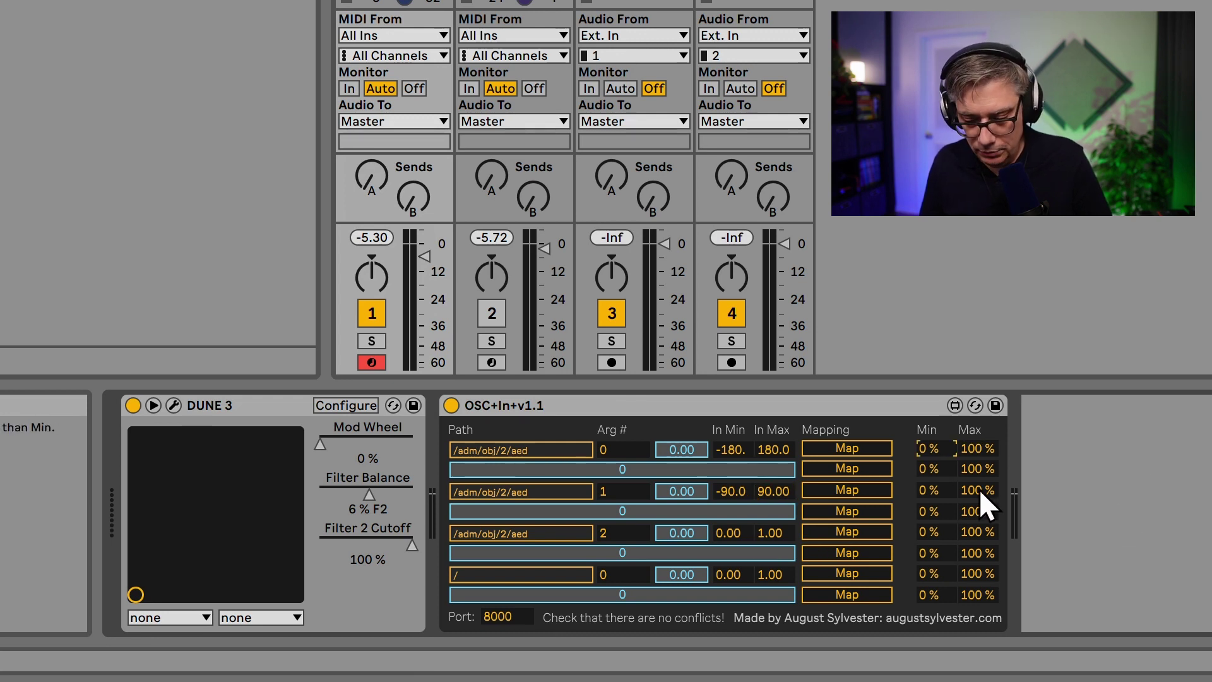
type("100")
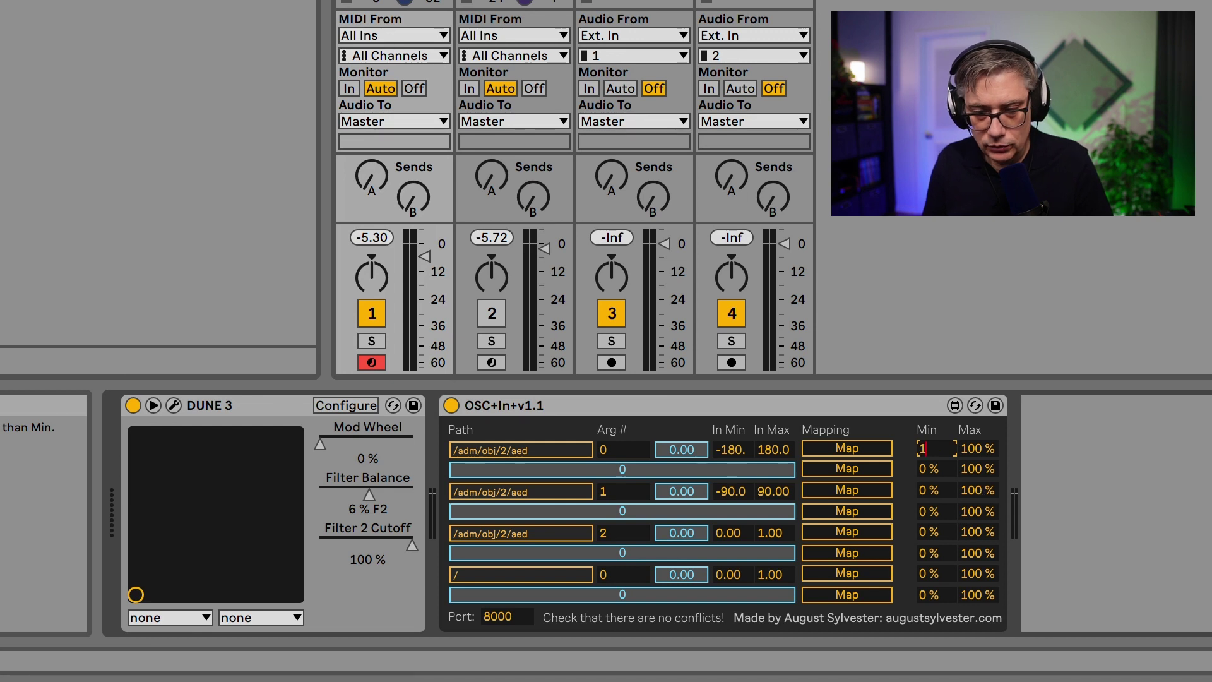
left_click(972, 449)
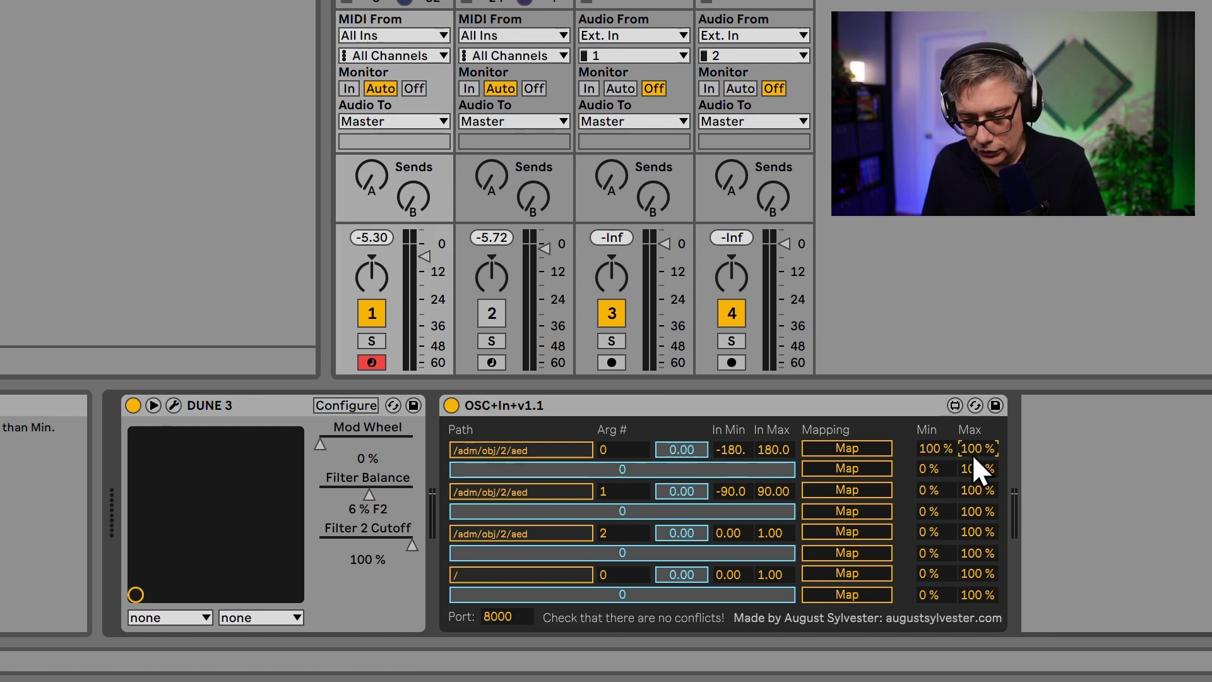
type("0")
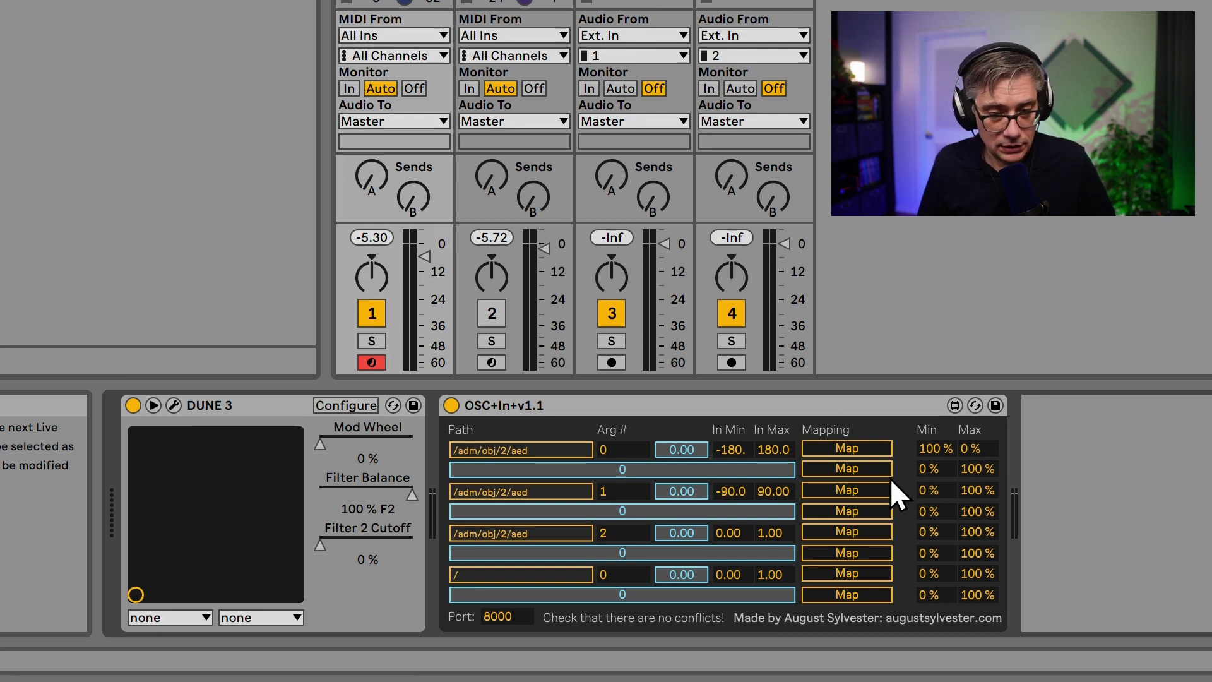
Map OSC rows 1, 2 and 3 to Filter 2 Cutoff, Filter Balance and Mod Wheel respectively.
left_click(853, 442)
left_click_drag(320, 545, 412, 537)
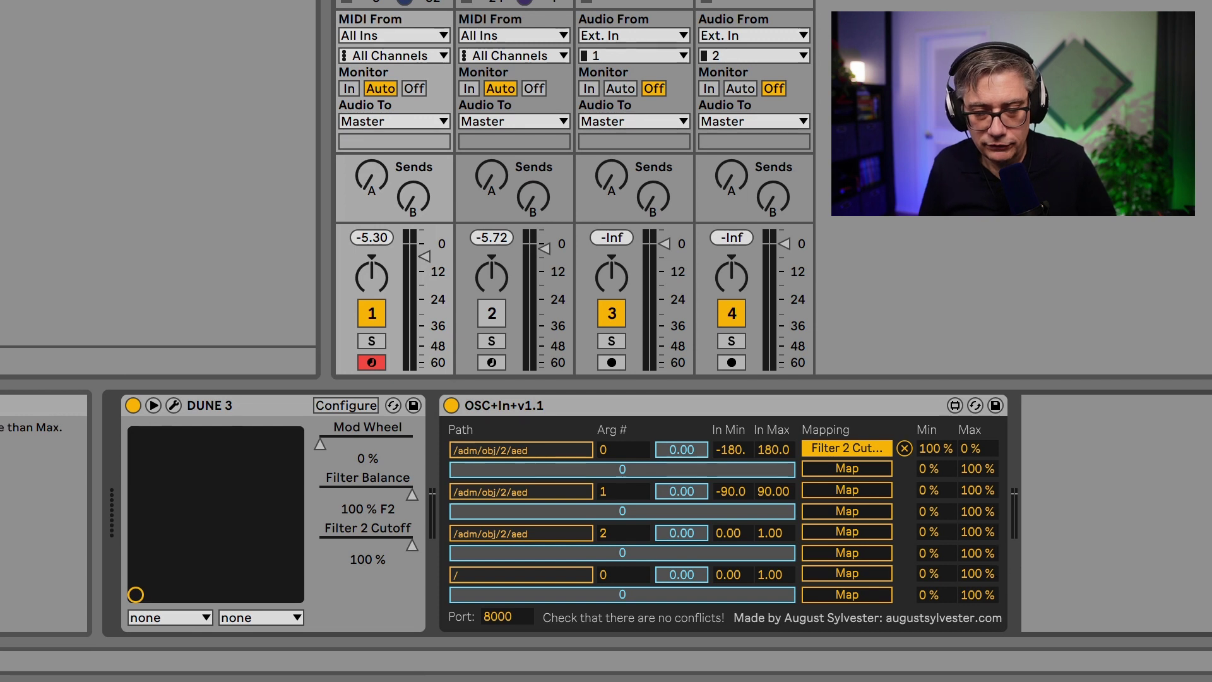
left_click(858, 490)
left_click(346, 486)
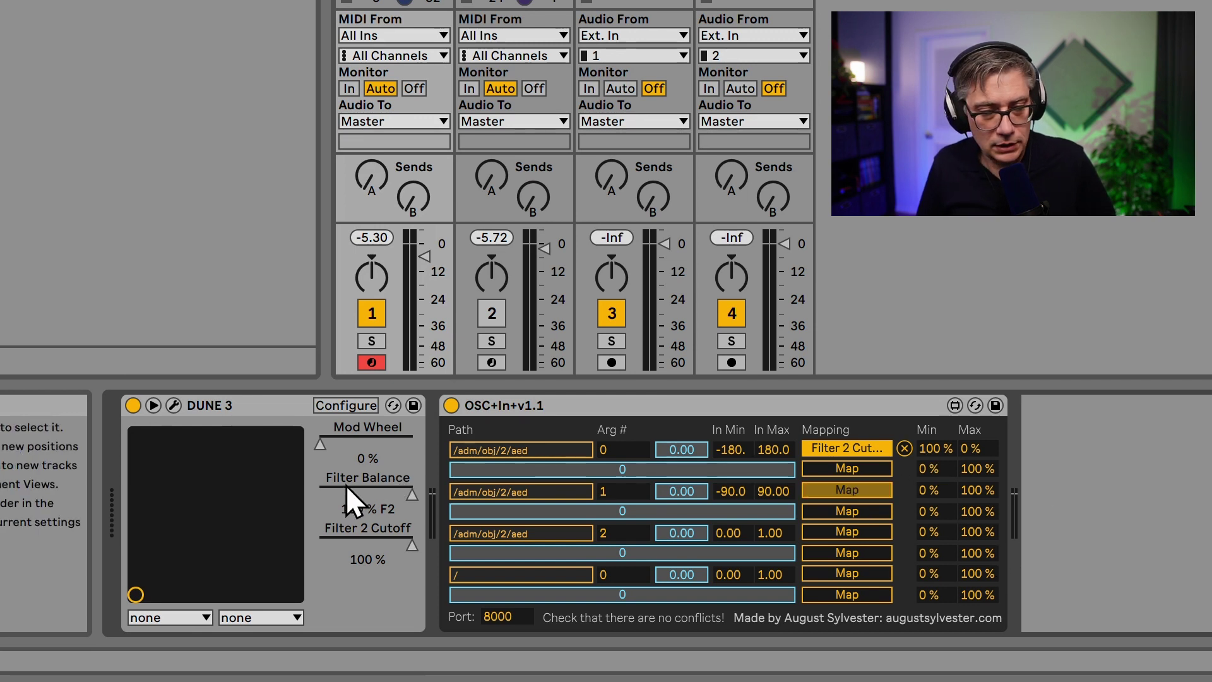
left_click(846, 532)
left_click(349, 430)
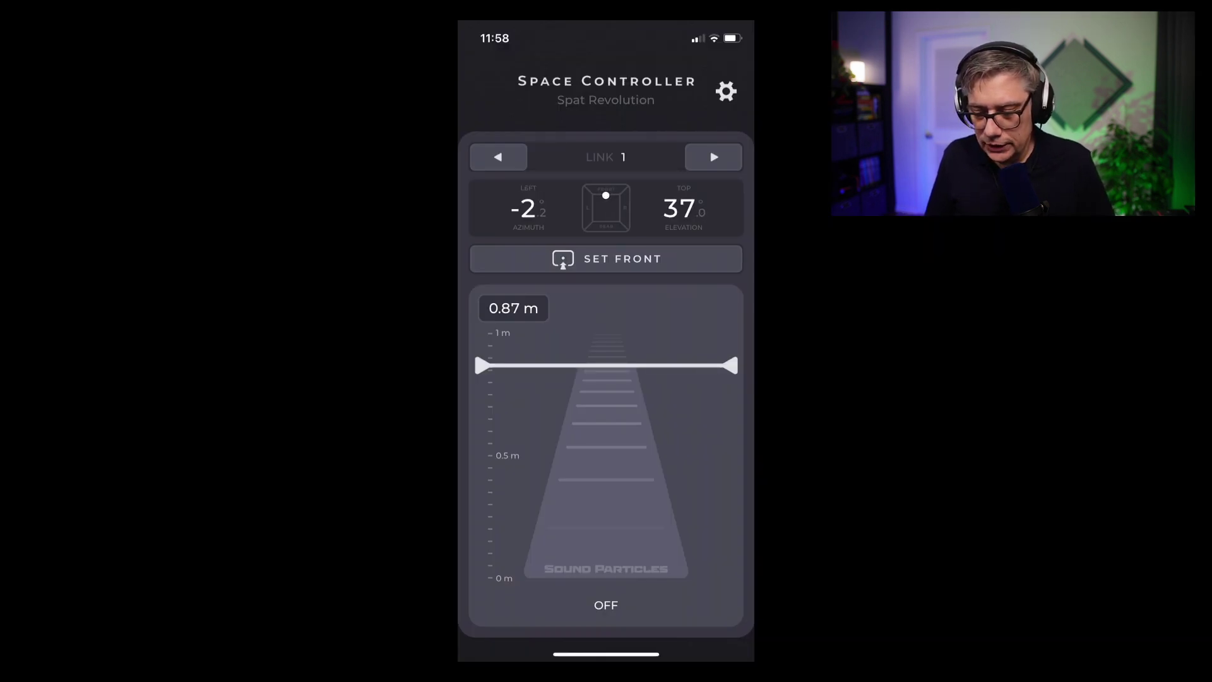
Change Space Controller's LINK from 1 to 2.
left_click(714, 156)
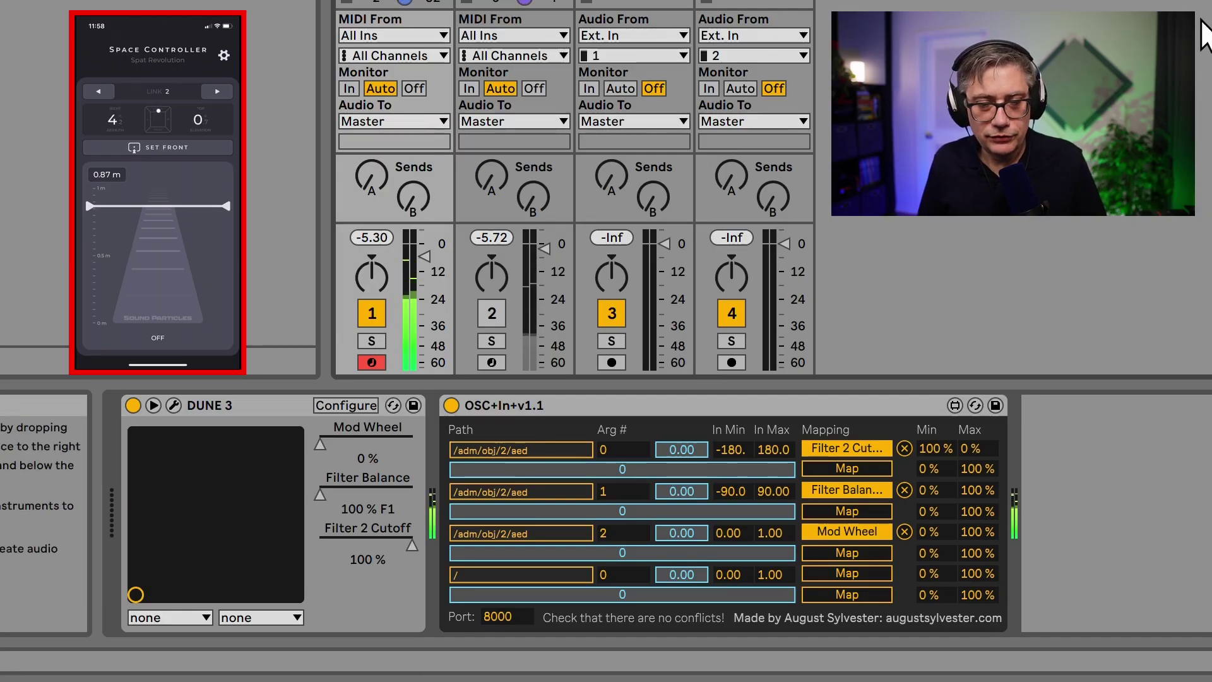
Set the OSC In listening Port to 7000.
left_click(503, 617)
type("700")
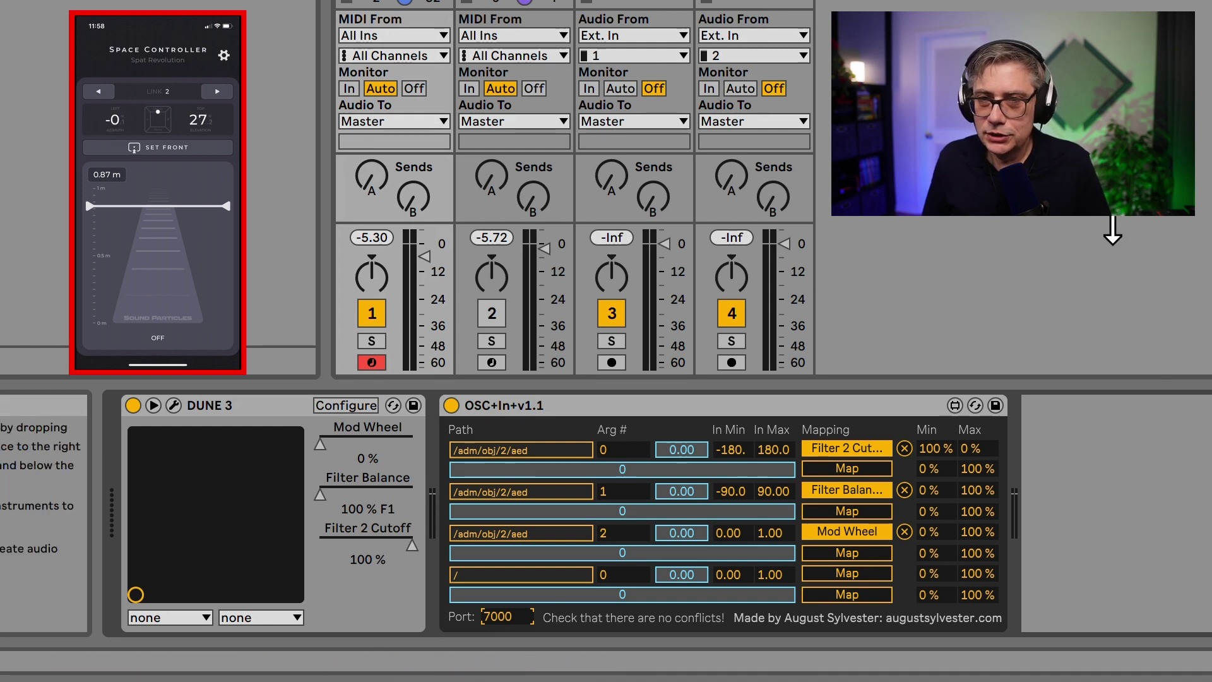
key("Return")
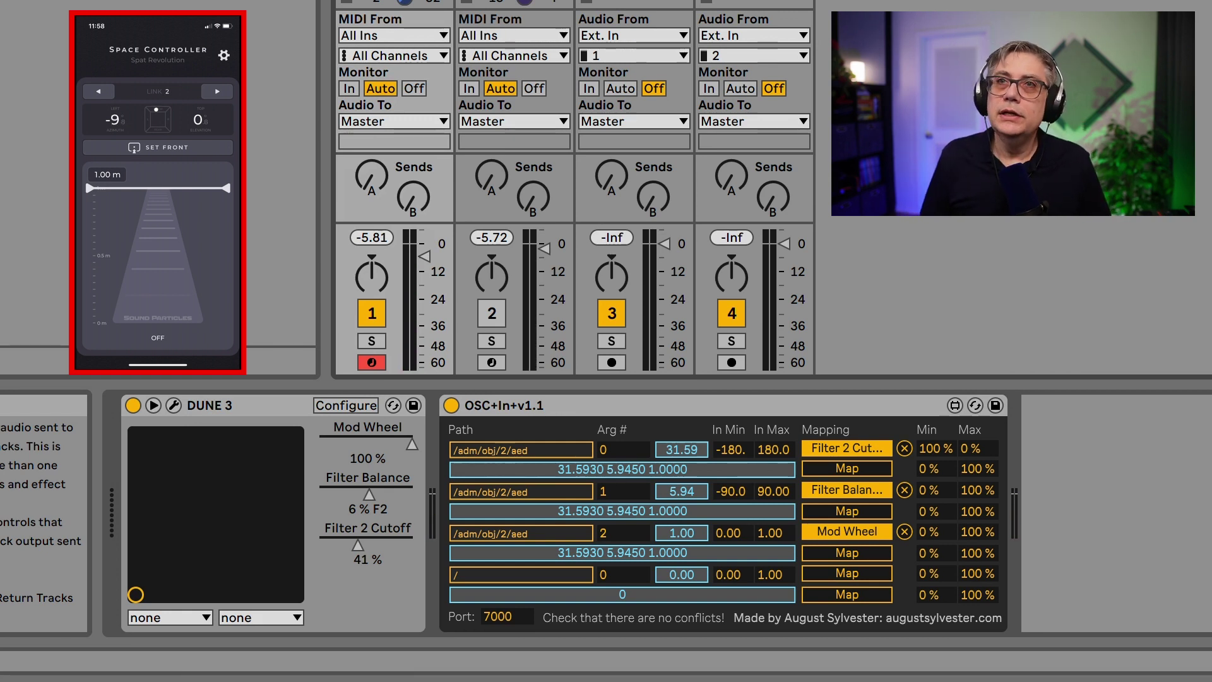
Change row 1's In Min/Max to -90 and 90, and row 2's In Min to 0.
left_click(736, 449)
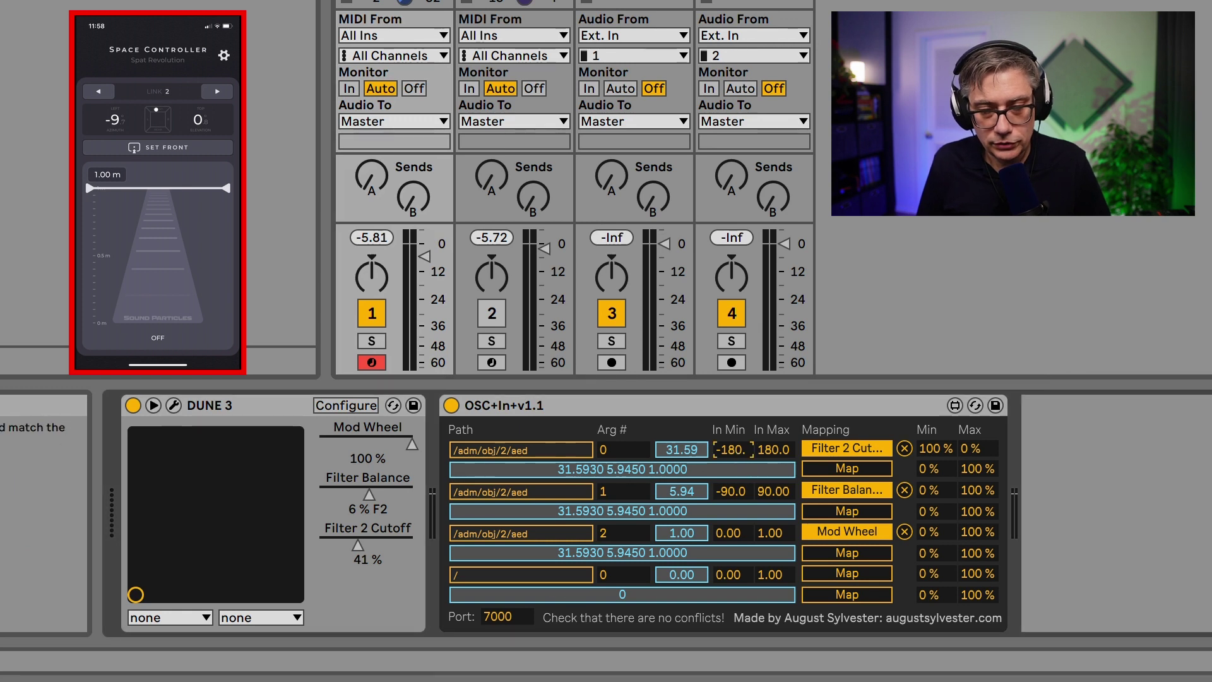
key("BackSpace")
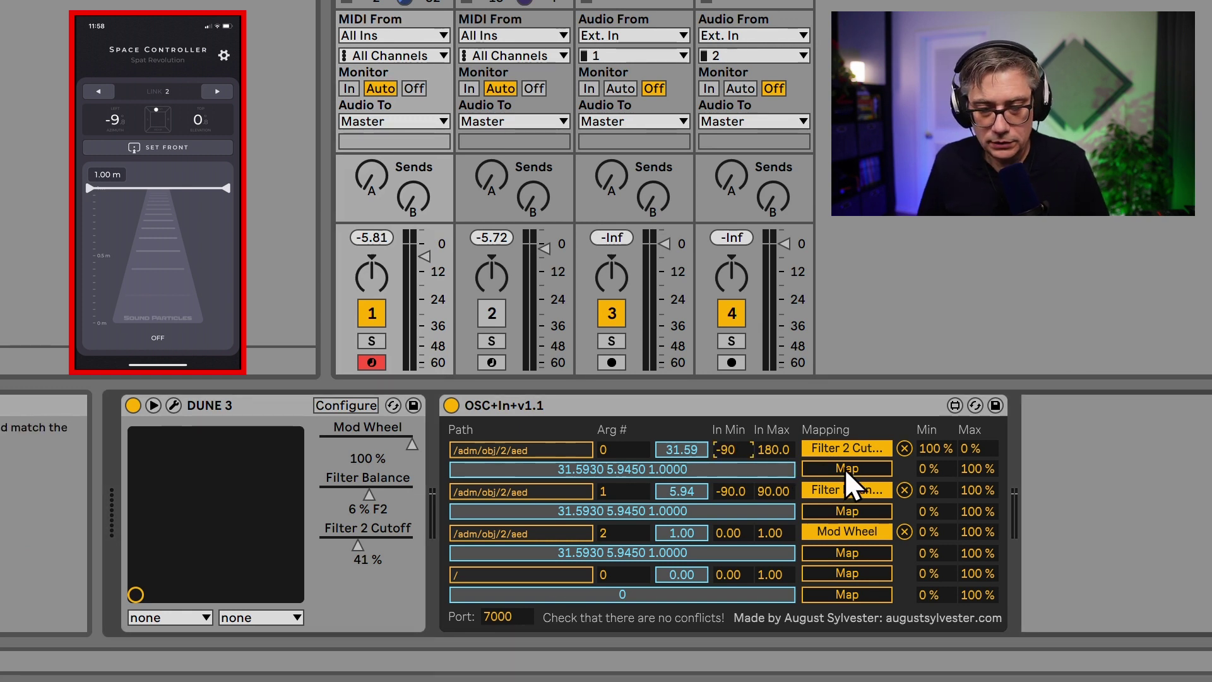
left_click(783, 452)
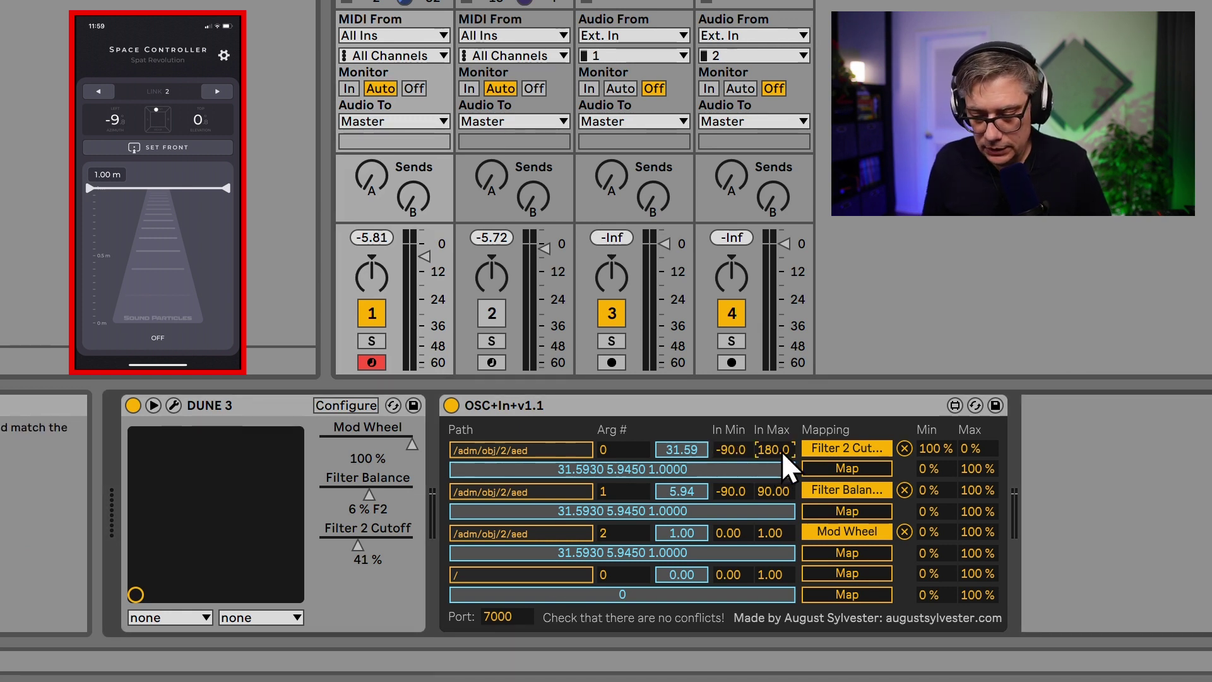
type("90")
key("Return")
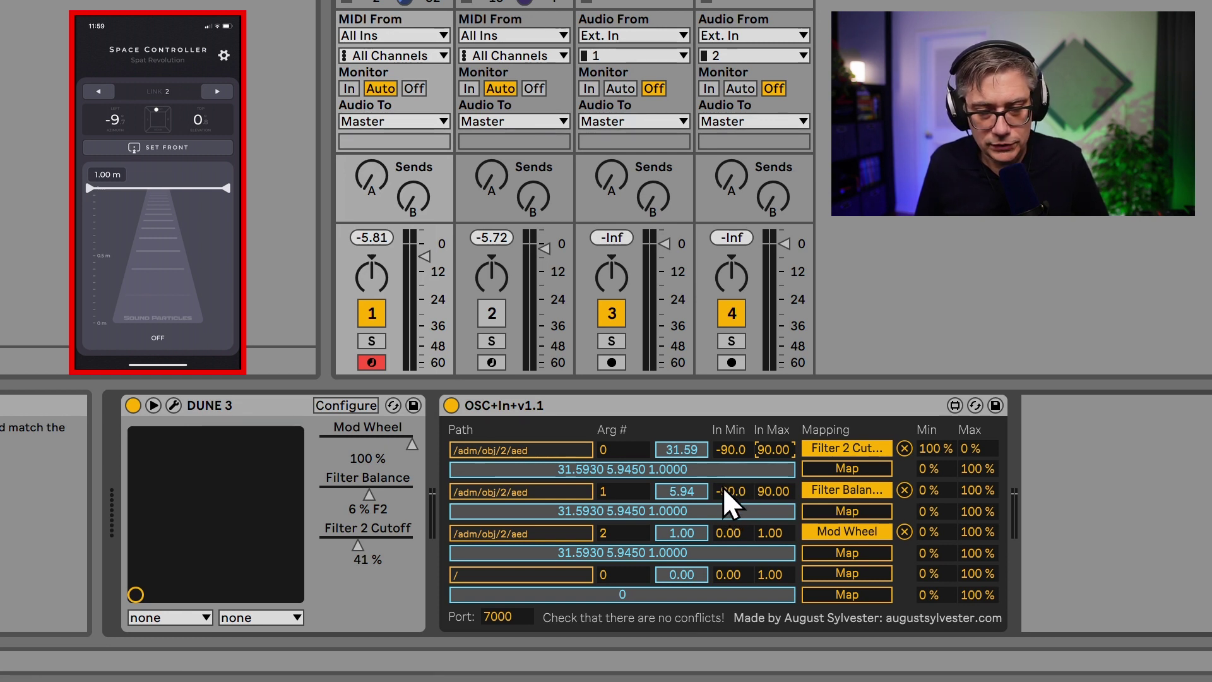
type("0")
key("Return")
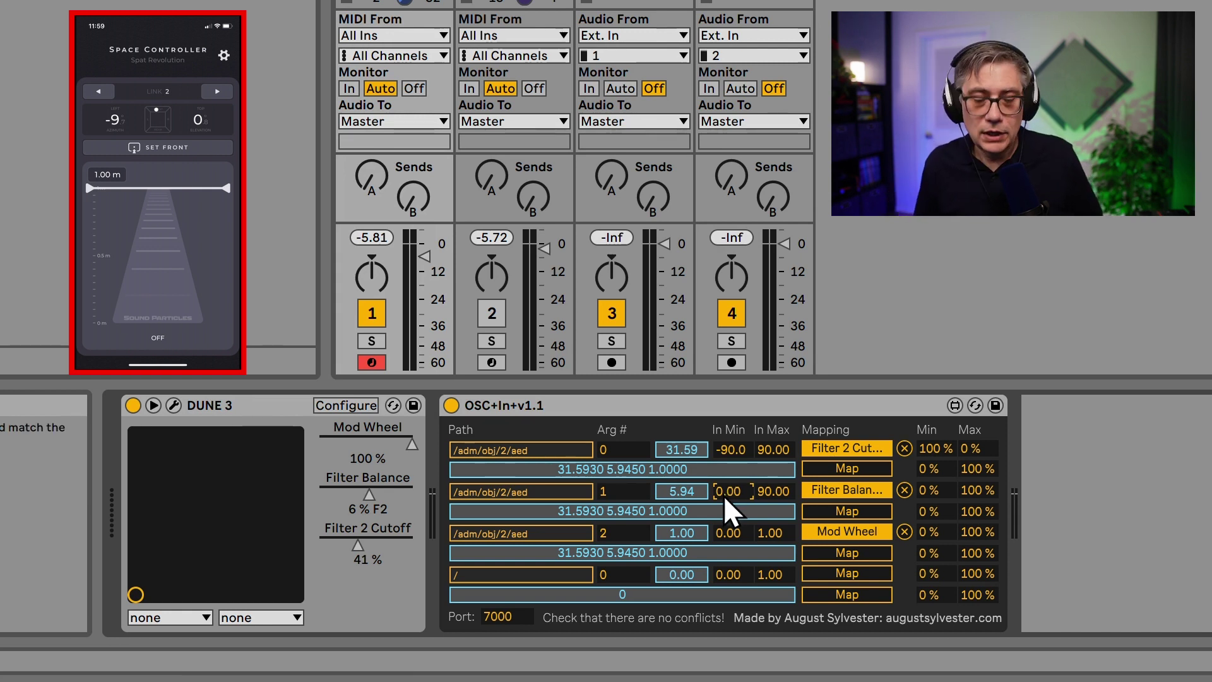
left_click(1207, 542)
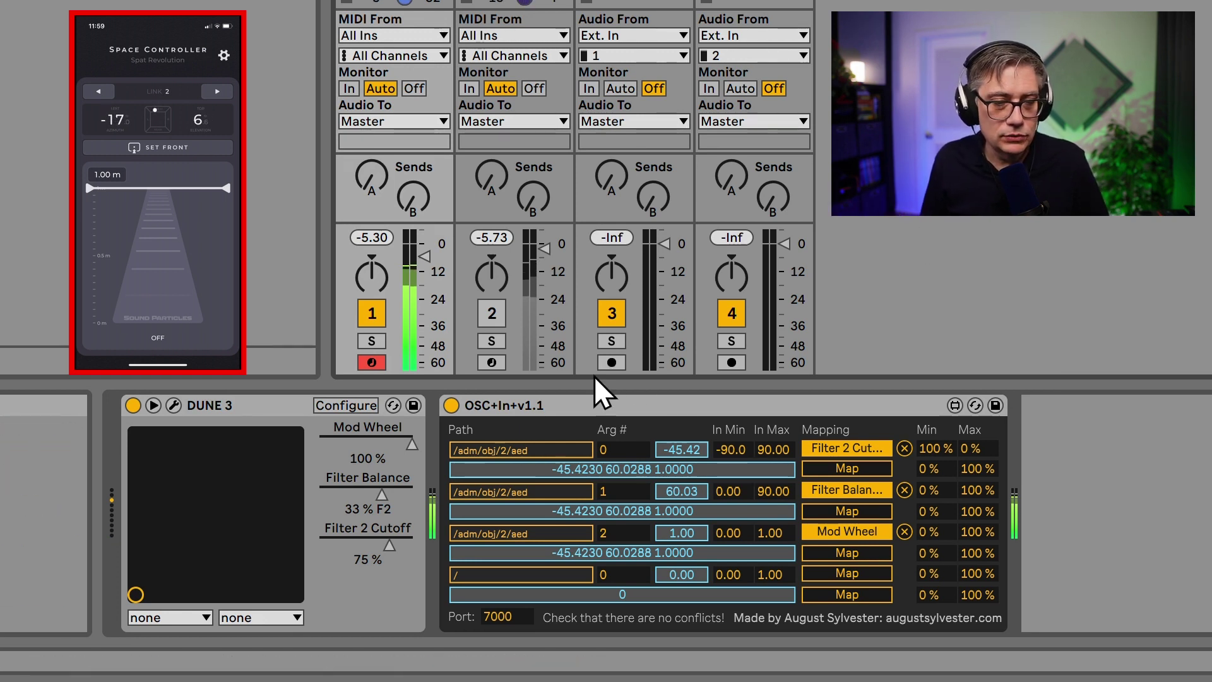
Reactivate BM-EDEN's track 2 so it sounds alongside DUNE 3 on track 1.
left_click(491, 316)
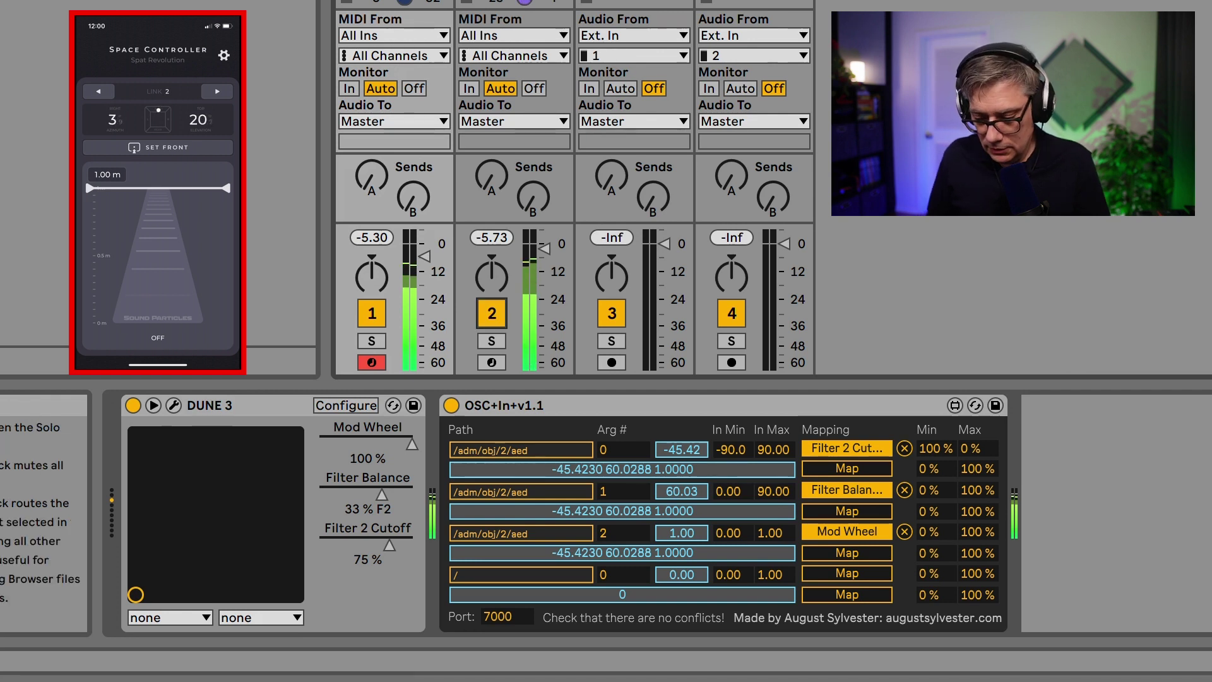